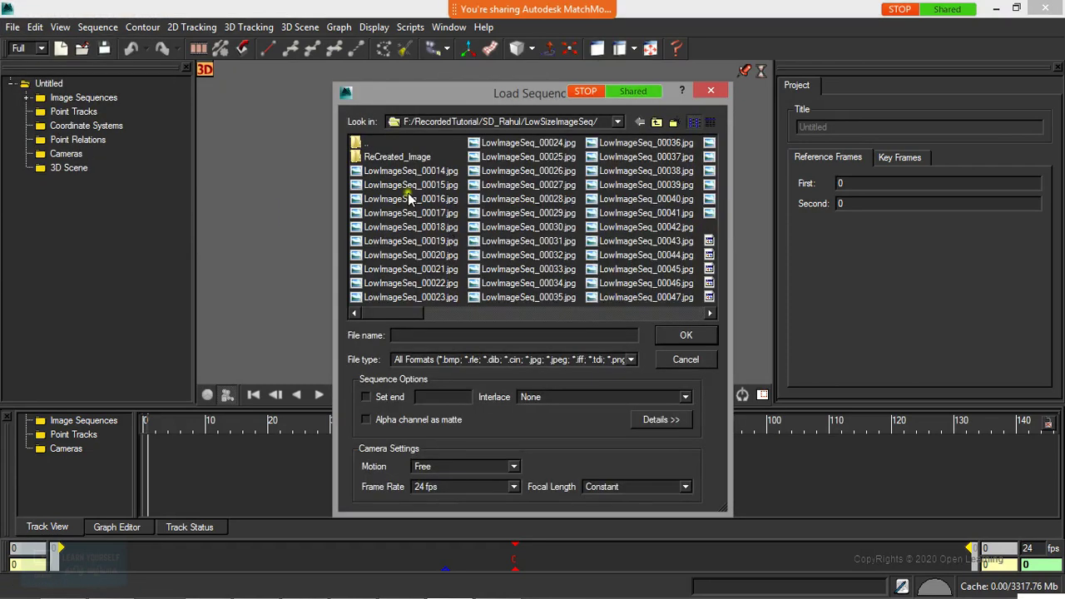
# Load the image sequence starting at LowImageSeq_00014.jpg with end frame 210, free camera motion, 24 fps and constant focal length
pyautogui.click(398, 174)
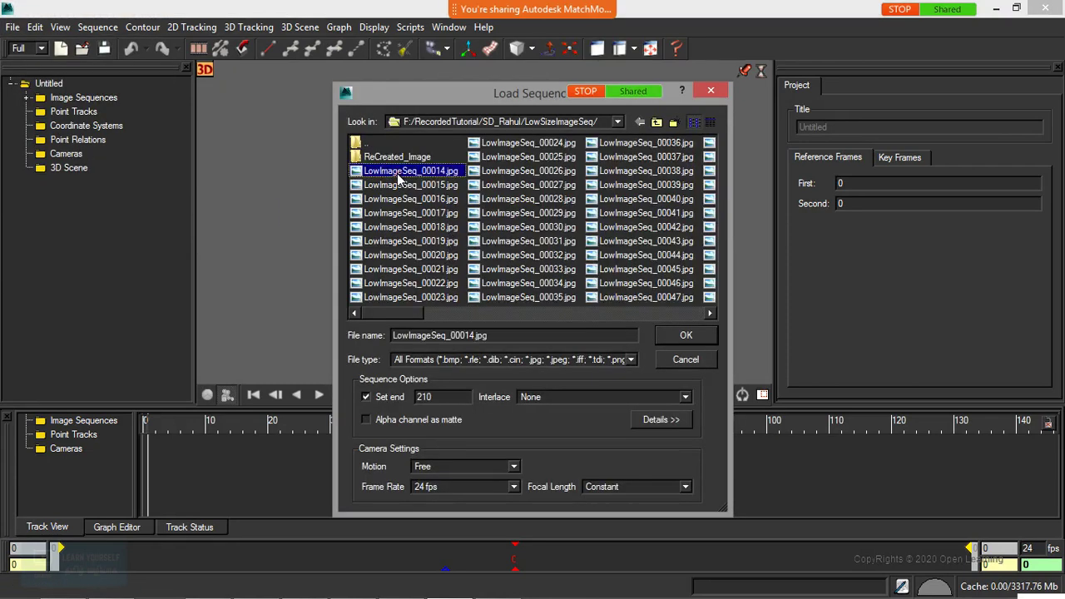
pyautogui.click(685, 336)
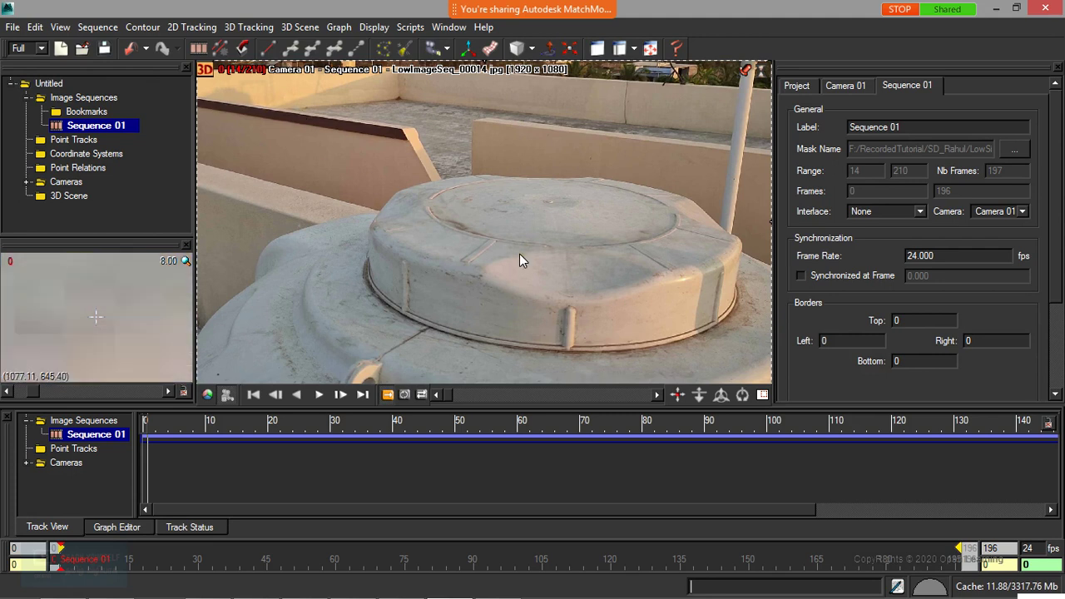
pyautogui.click(439, 218)
pyautogui.moveTo(441, 219); pyautogui.dragTo(158, 448)
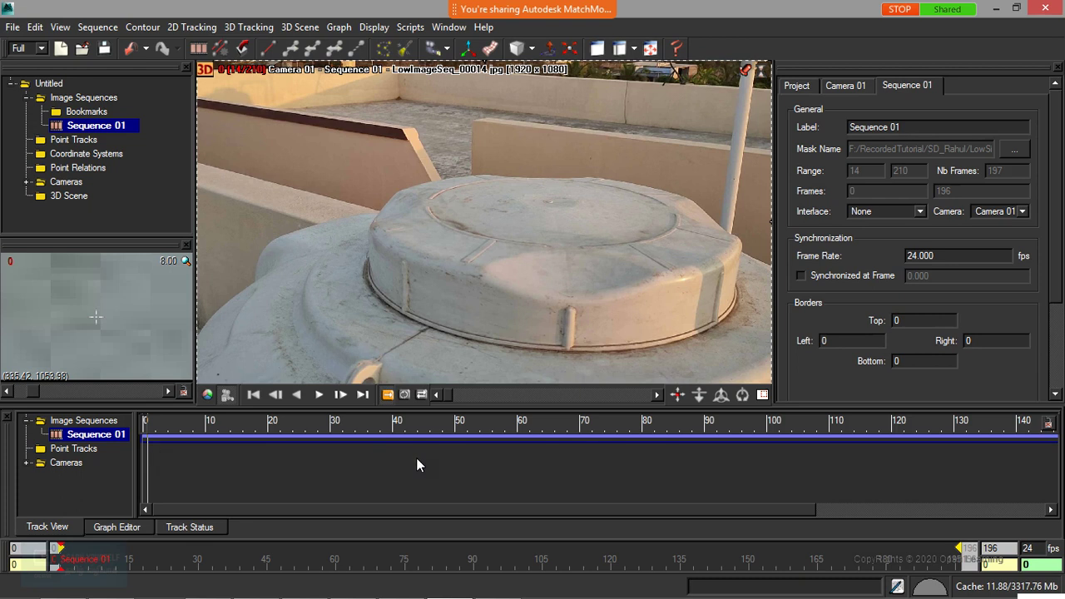
# Examine the Automatic Tracking options, including the expanded 2D tracking settings and minimum track length, without running the tracker
pyautogui.click(191, 28)
pyautogui.moveTo(254, 28)
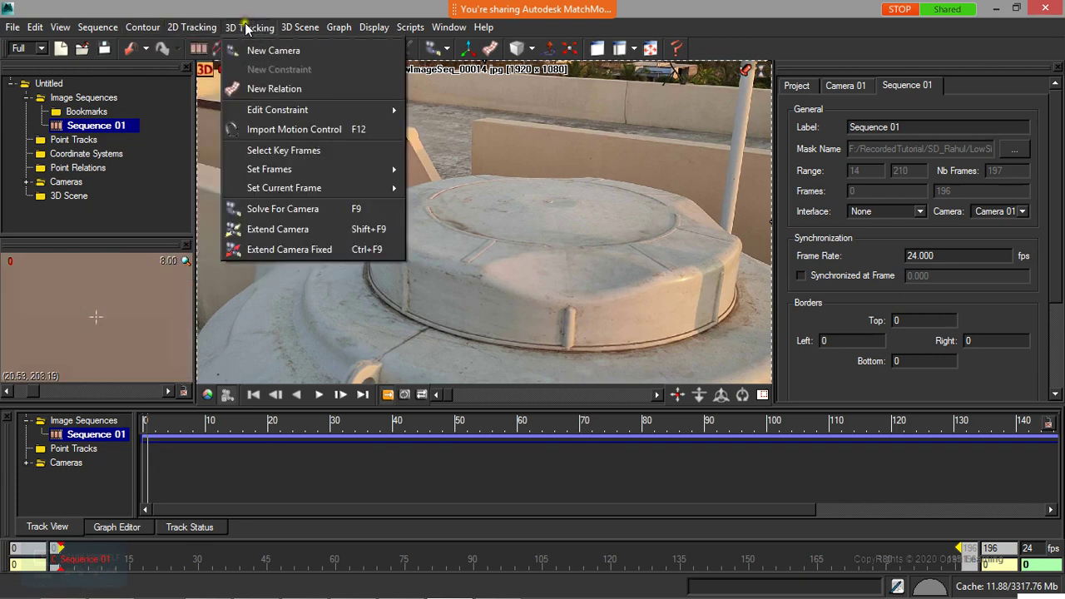
pyautogui.moveTo(198, 27)
pyautogui.click(213, 167)
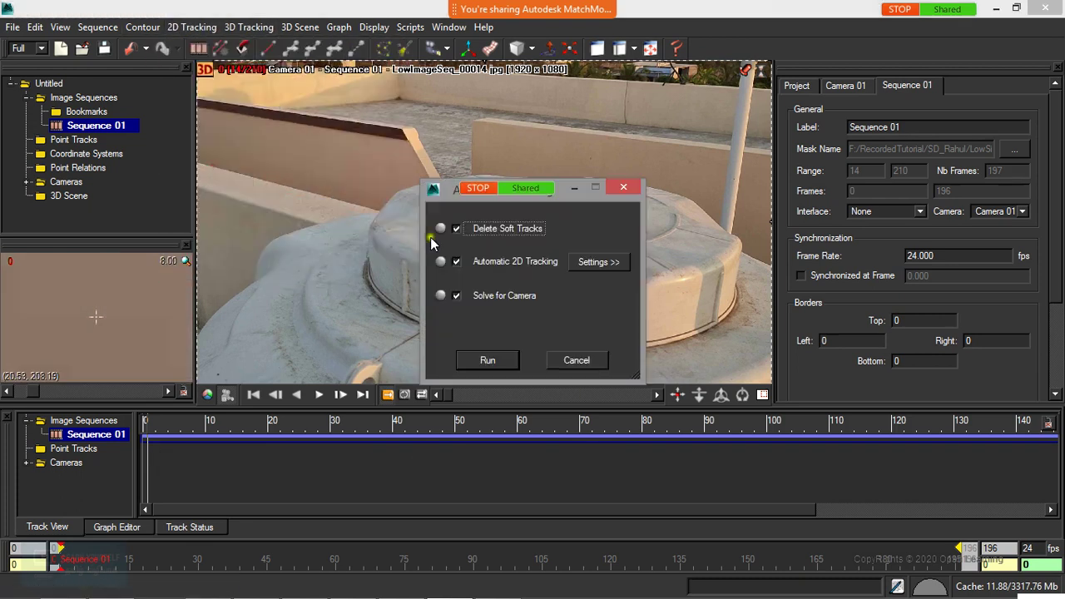
pyautogui.click(604, 263)
pyautogui.moveTo(590, 186); pyautogui.dragTo(322, 126)
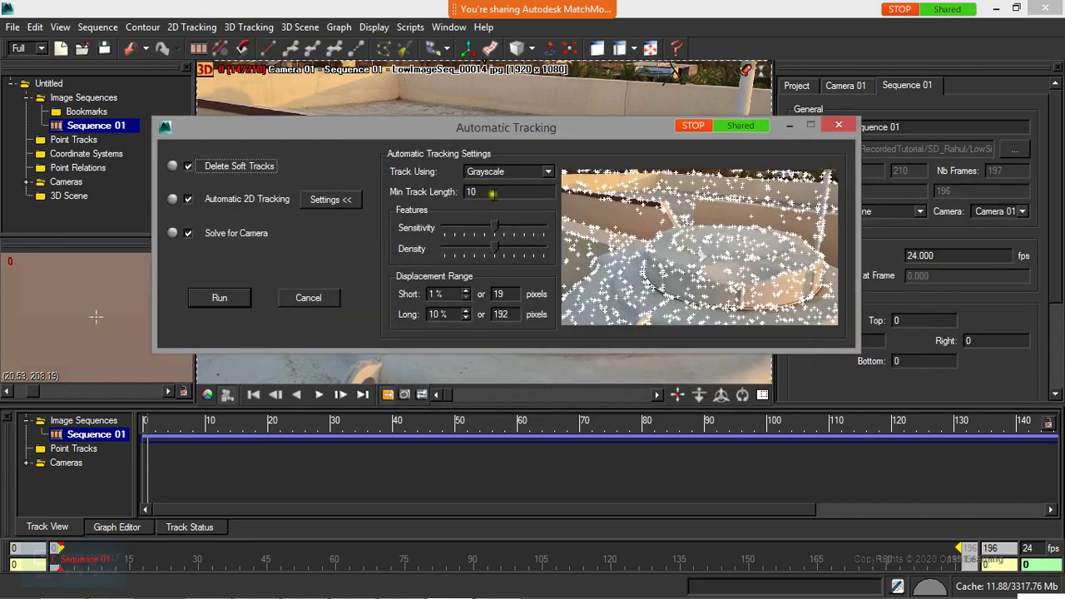
pyautogui.click(479, 191)
pyautogui.click(845, 125)
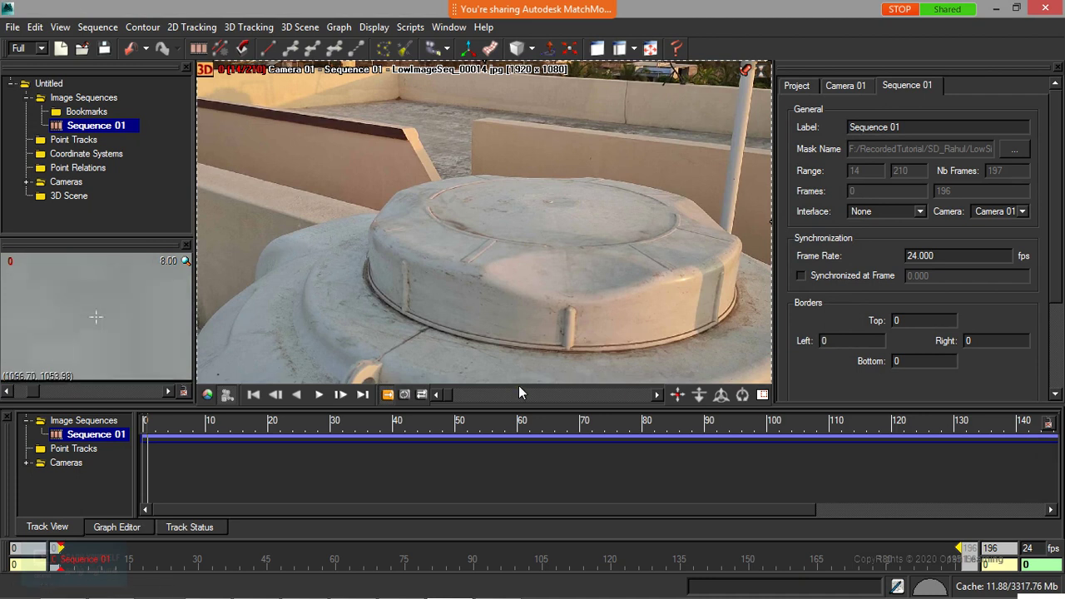
# Create a new point track for manual 2D tracking
pyautogui.rightClick(369, 177)
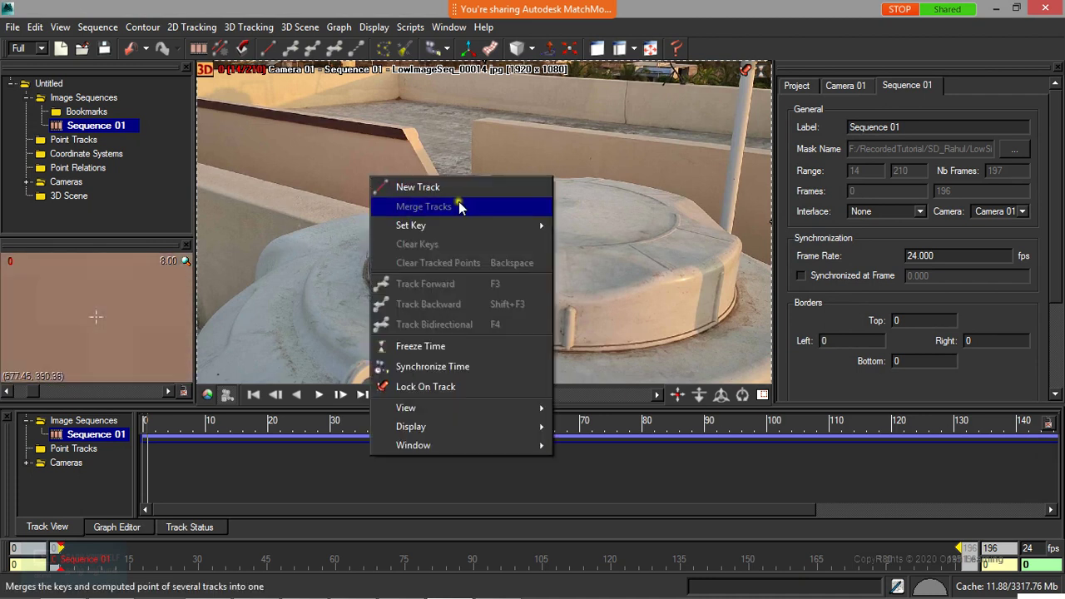
pyautogui.click(203, 29)
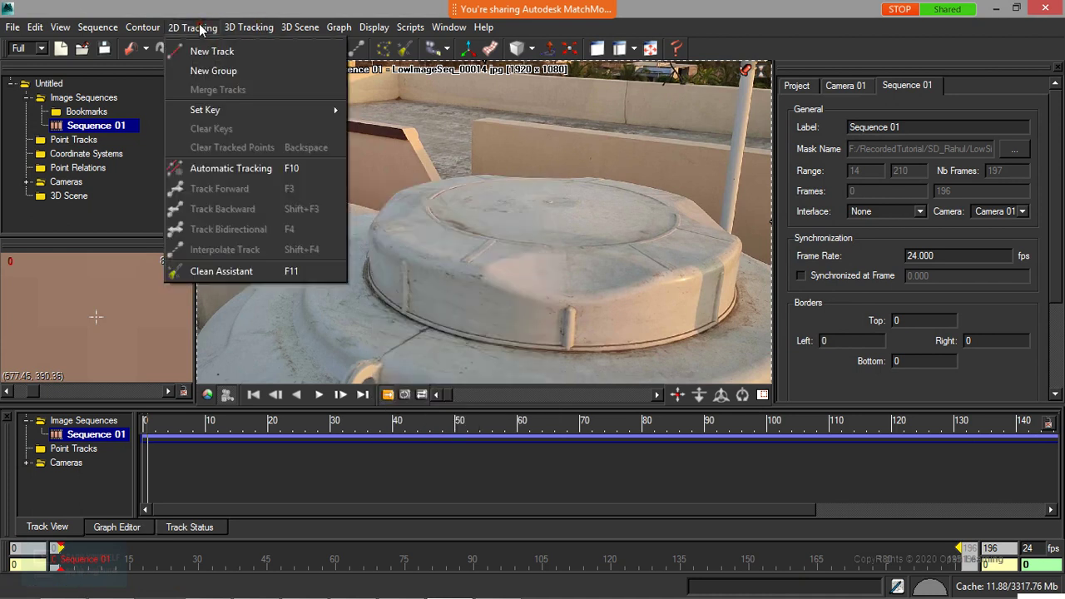
pyautogui.rightClick(478, 217)
pyautogui.click(514, 229)
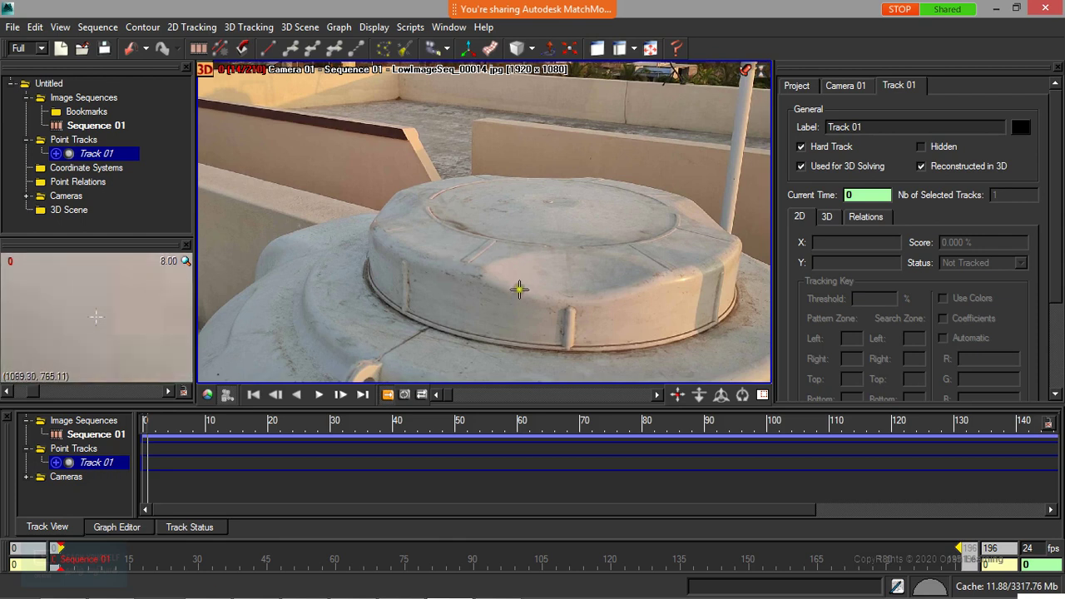
pyautogui.click(184, 441)
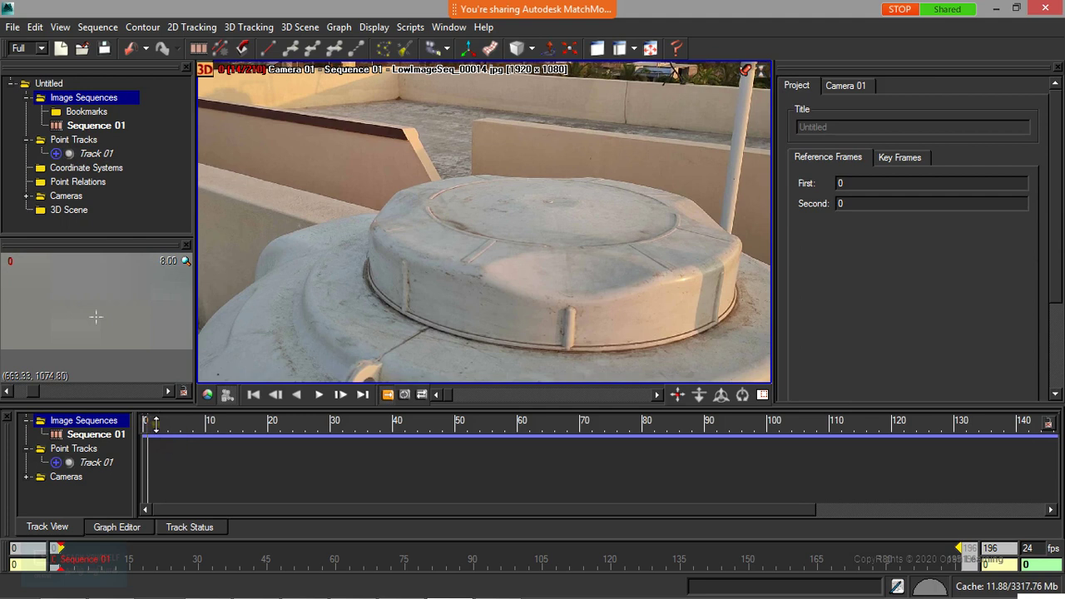
pyautogui.click(172, 464)
pyautogui.click(227, 439)
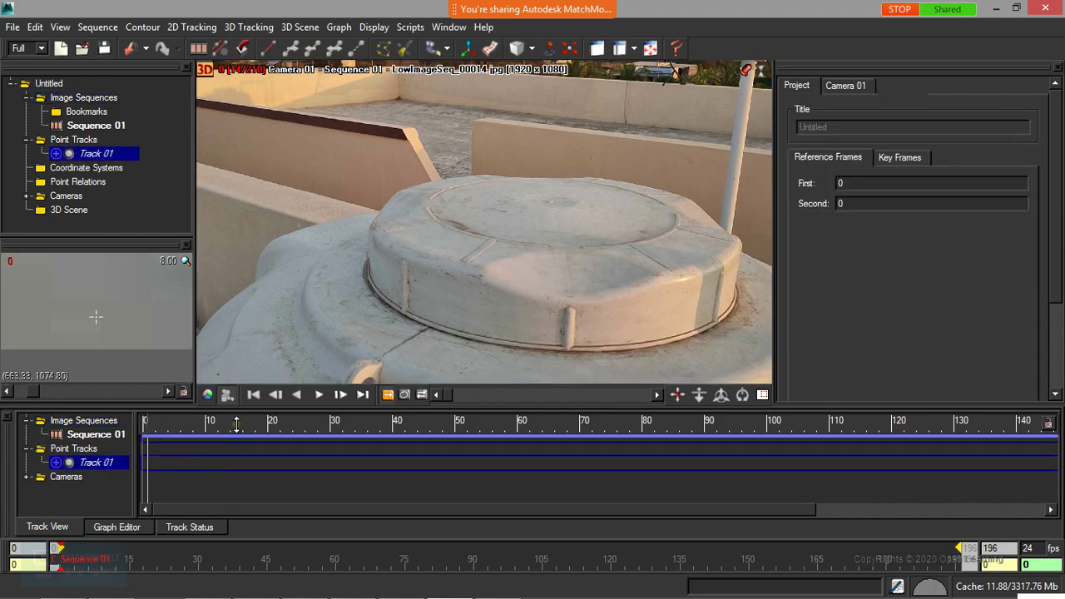
pyautogui.moveTo(376, 424); pyautogui.dragTo(525, 423)
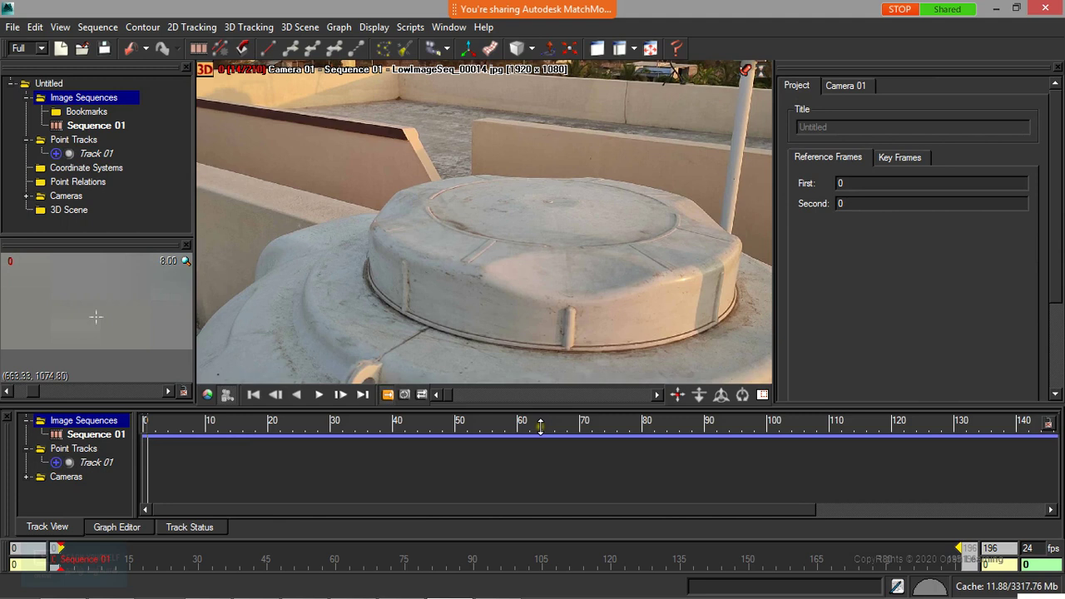
pyautogui.click(401, 426)
pyautogui.moveTo(463, 510); pyautogui.dragTo(317, 502)
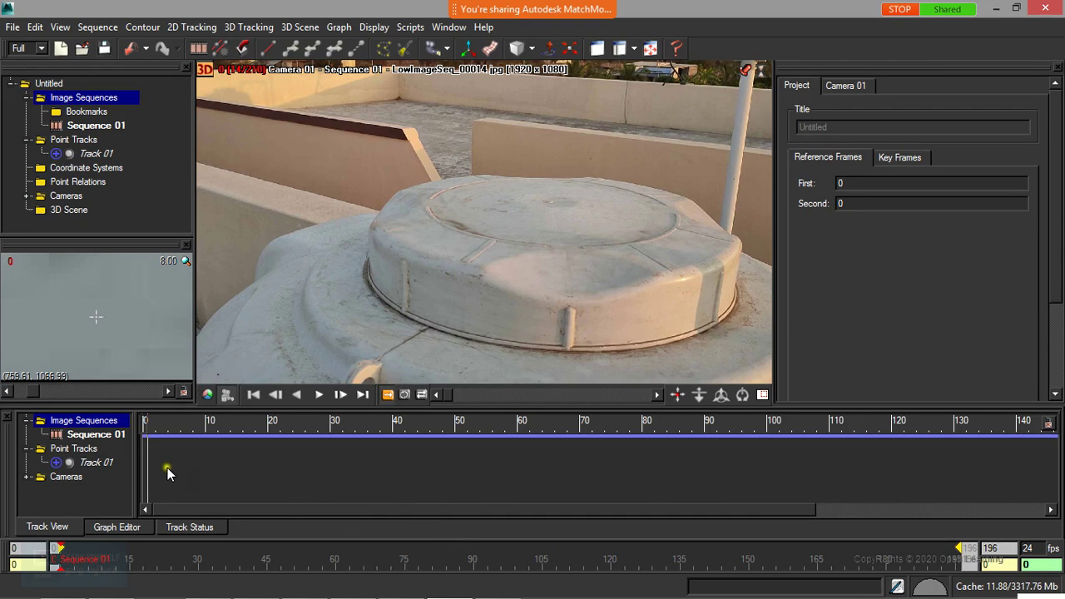
pyautogui.click(87, 462)
pyautogui.click(206, 427)
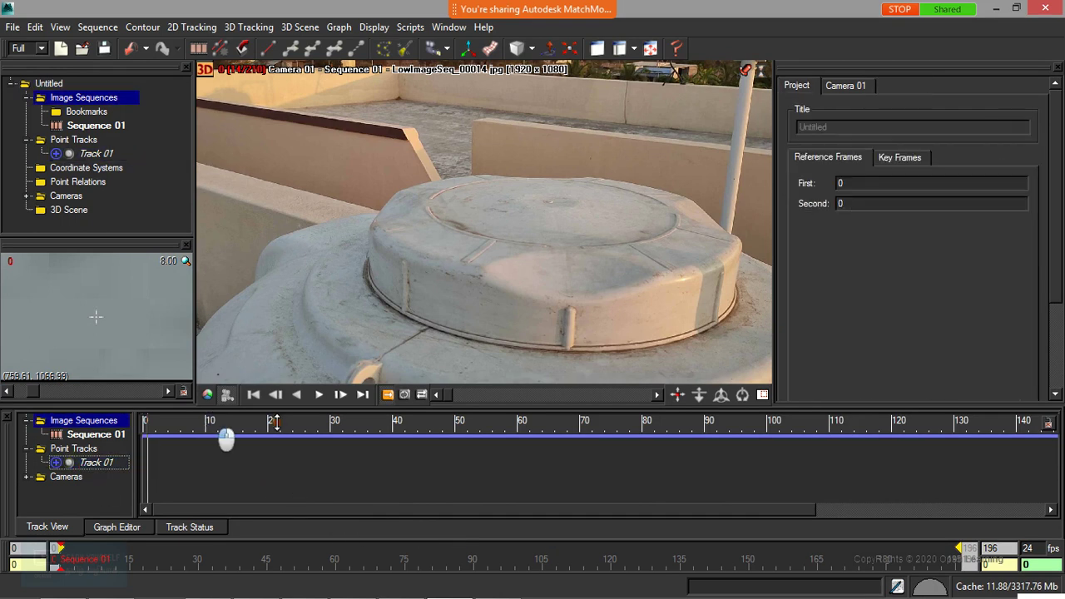
pyautogui.click(94, 433)
pyautogui.click(197, 421)
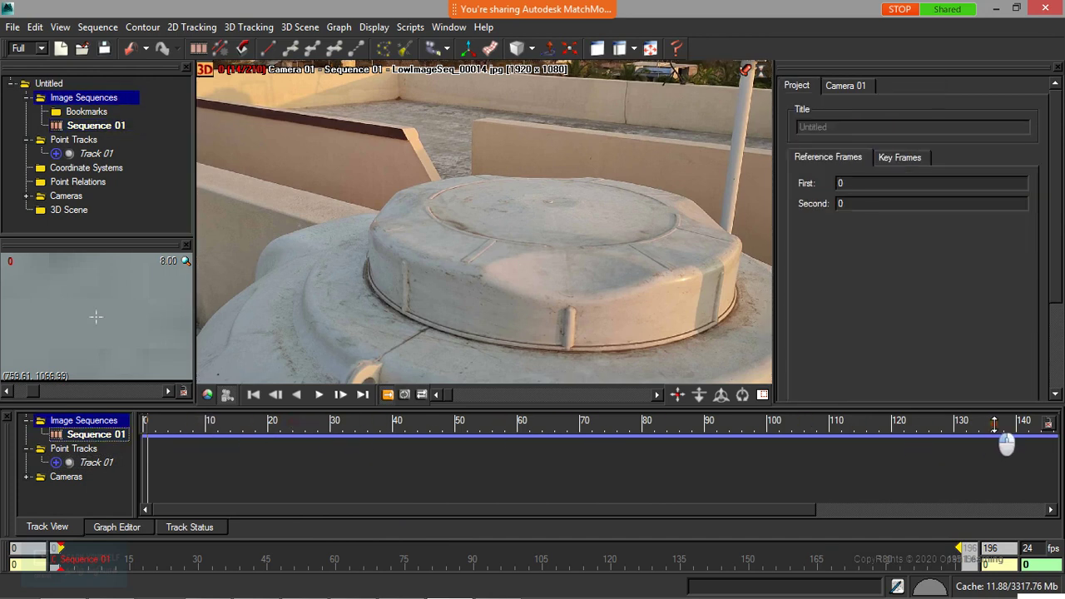
pyautogui.moveTo(798, 509); pyautogui.dragTo(992, 487)
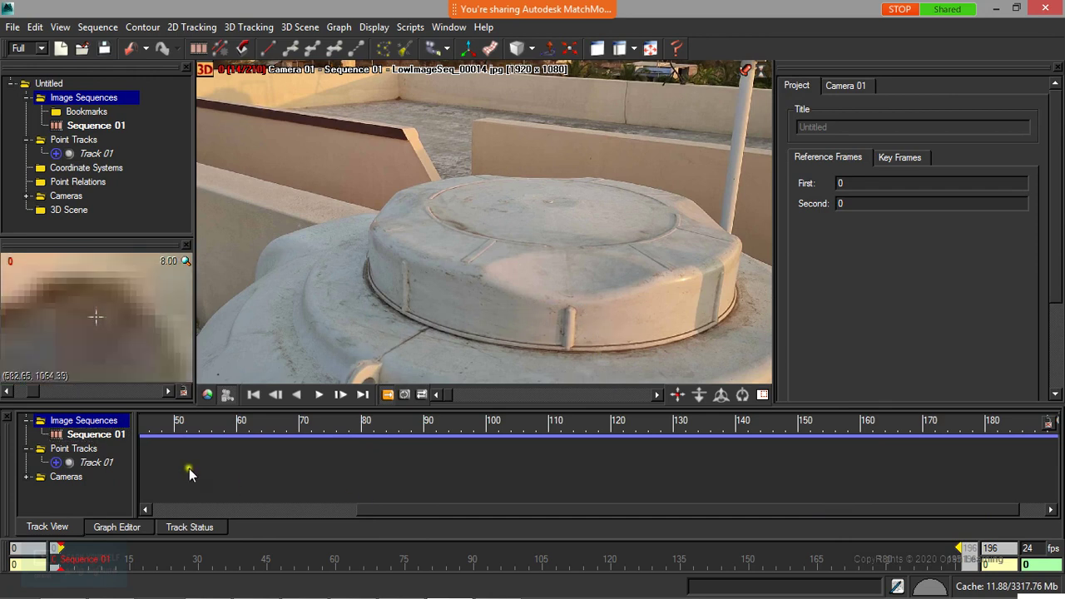
# Play and scrub through the image sequence to examine the camera movement, returning to frame 0
pyautogui.click(318, 395)
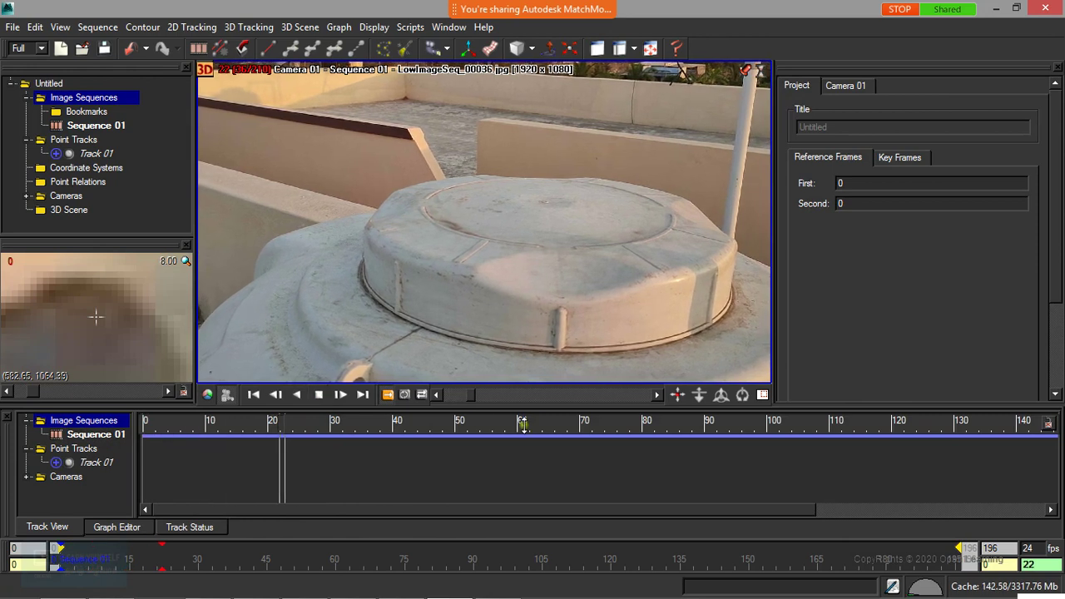
pyautogui.moveTo(481, 401); pyautogui.dragTo(545, 403)
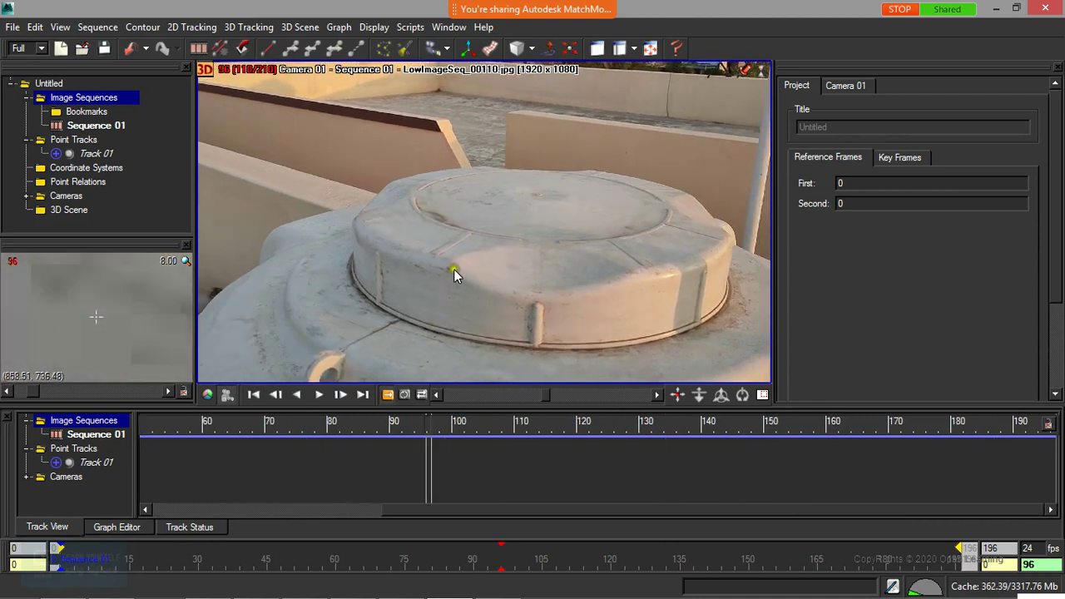
pyautogui.moveTo(537, 409); pyautogui.dragTo(421, 398)
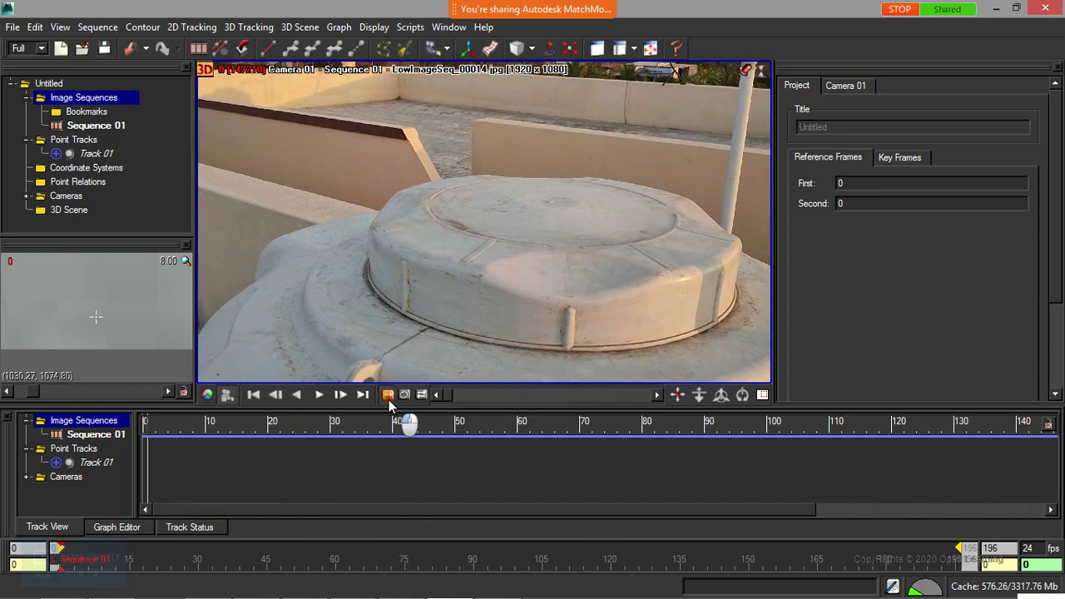
# Place Track 01 at the top of the lid's front vertical rib on frame 0, enlarge its pattern zone, and fine-tune its position
pyautogui.click(90, 463)
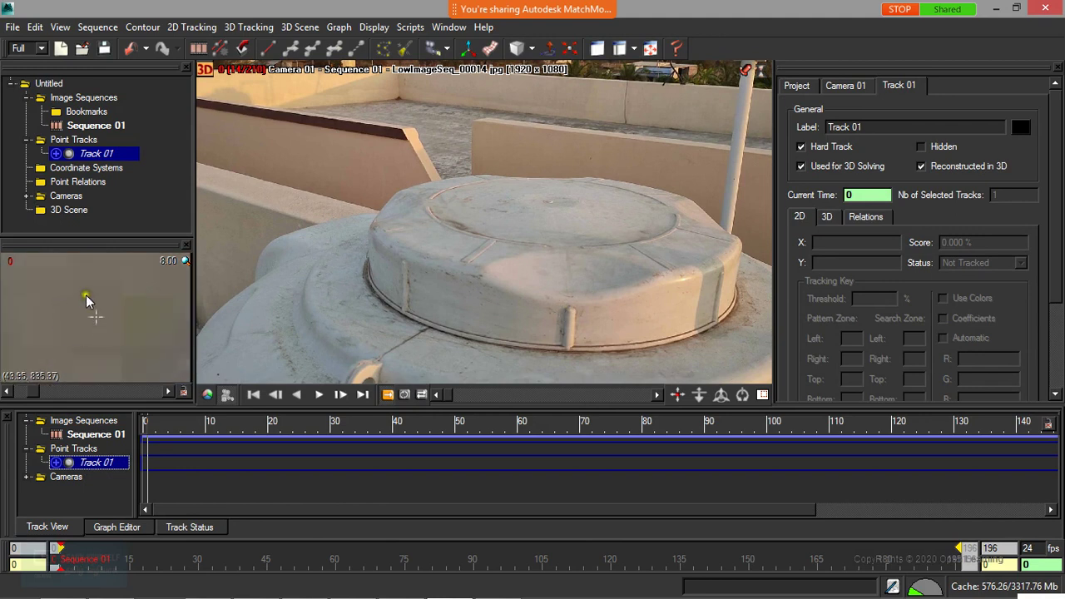
pyautogui.click(565, 310)
pyautogui.moveTo(570, 314); pyautogui.dragTo(590, 334)
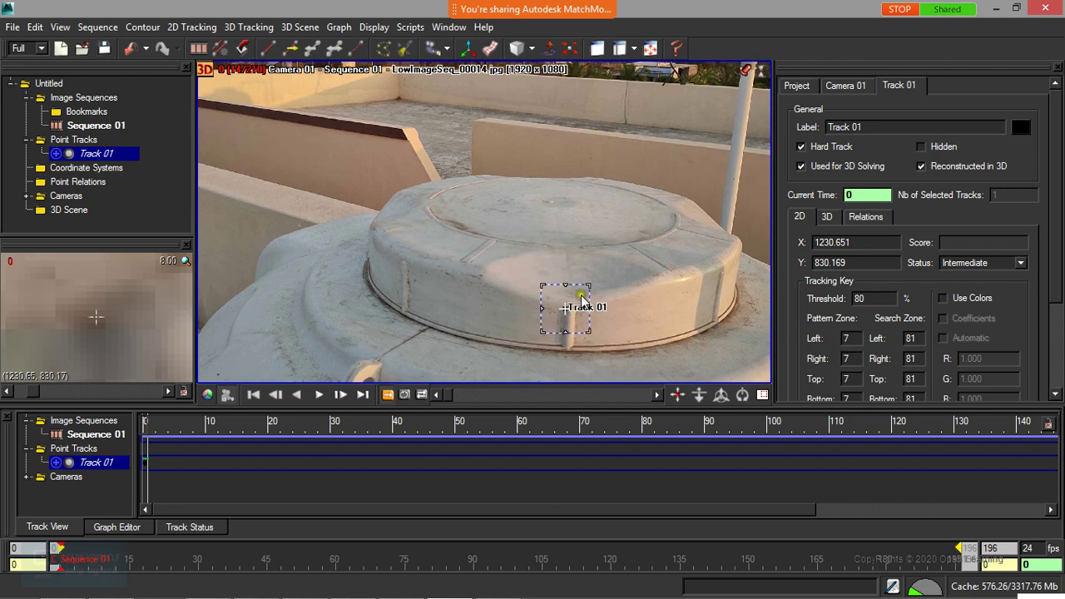
pyautogui.moveTo(570, 314)
pyautogui.mouseDown()
pyautogui.moveTo(602, 338)
pyautogui.moveTo(565, 347)
pyautogui.moveTo(577, 320)
pyautogui.moveTo(581, 347)
pyautogui.moveTo(598, 337)
pyautogui.moveTo(583, 327)
pyautogui.mouseUp()
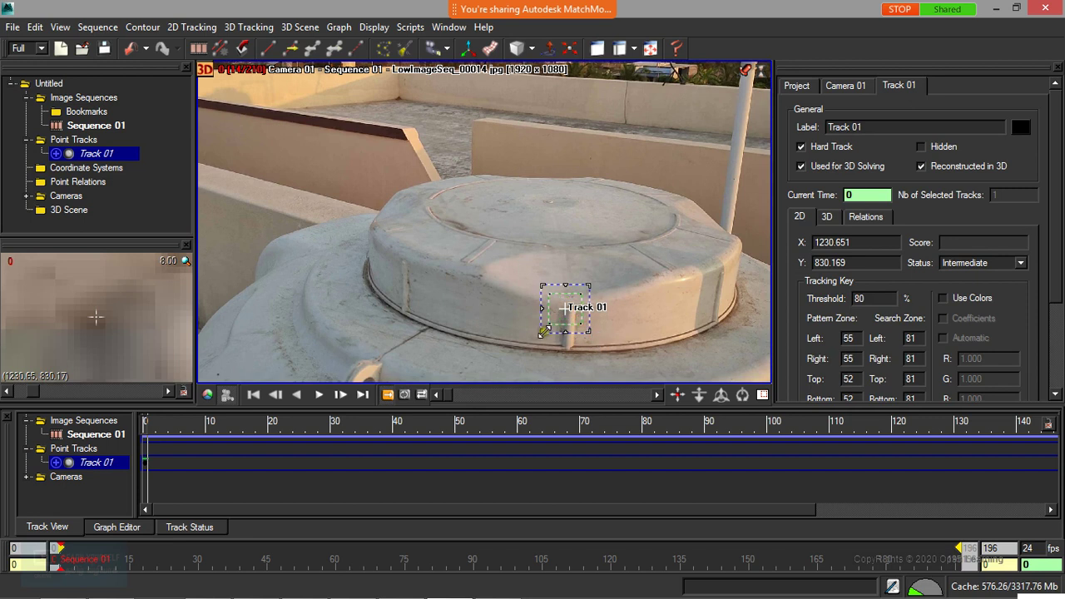
pyautogui.moveTo(96, 323); pyautogui.dragTo(99, 341)
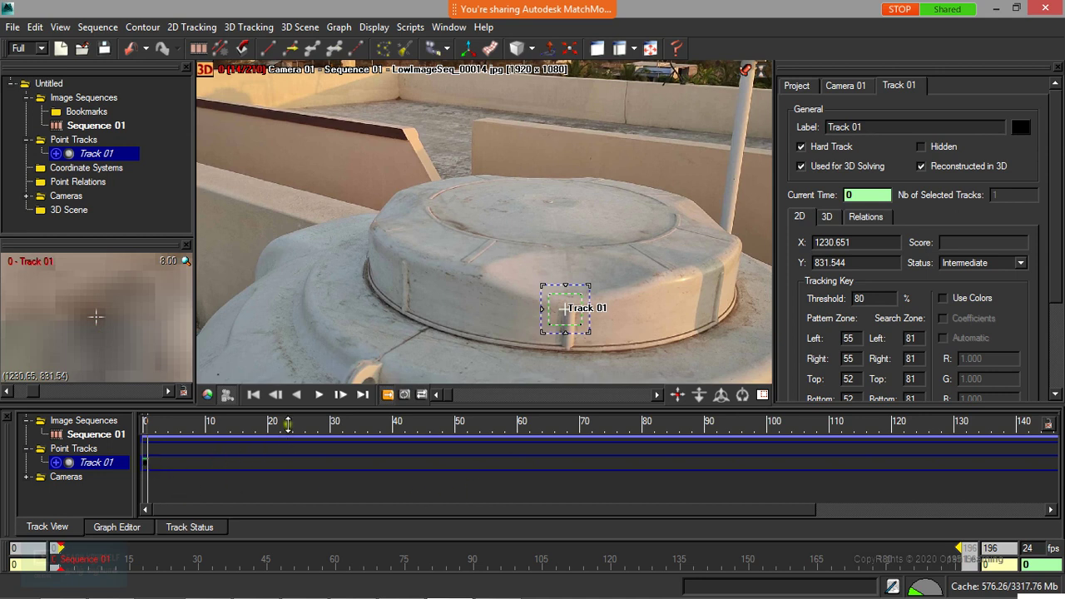
# Go to frame 20 and key Track 01 at the top of the same rib
pyautogui.press('Escape')
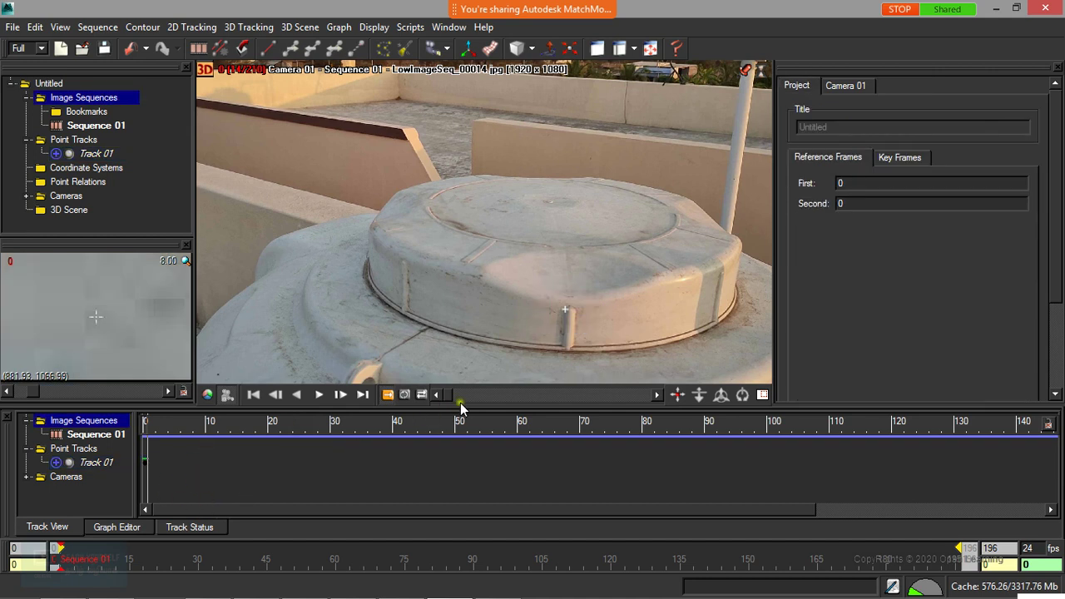
pyautogui.moveTo(460, 397); pyautogui.dragTo(471, 395)
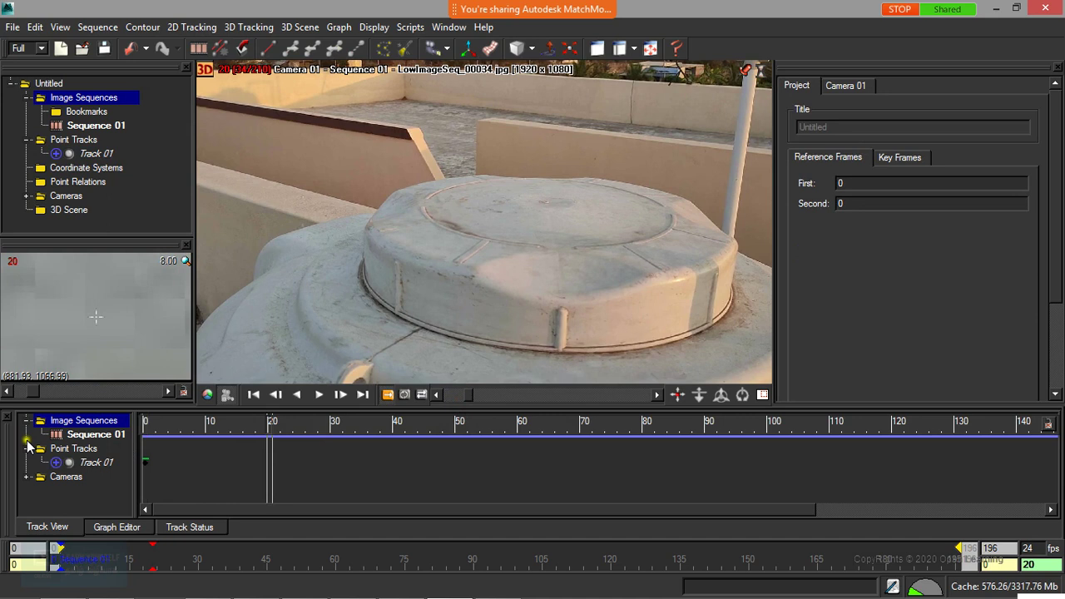
pyautogui.click(98, 461)
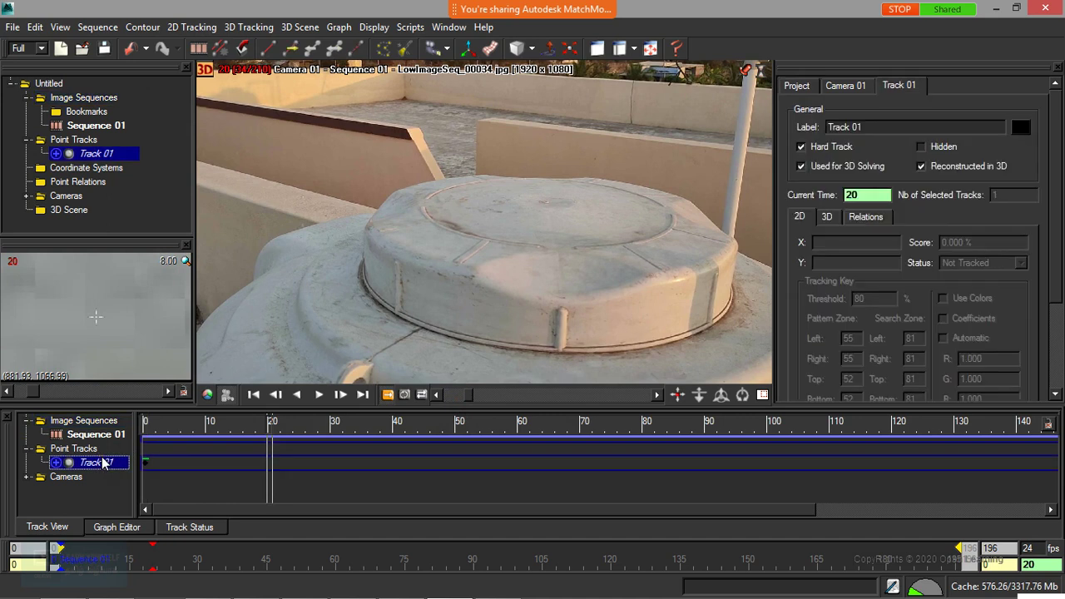
pyautogui.click(557, 311)
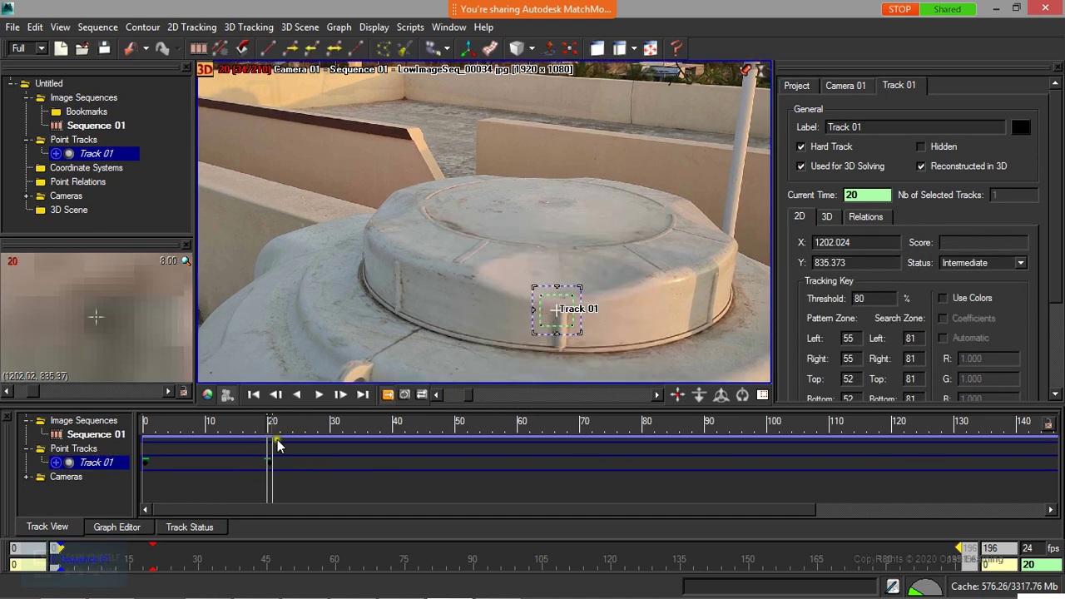
# Advance the sequence to frame 44, key Track 01 at the top of the rib, and fine-tune its position
pyautogui.click(354, 422)
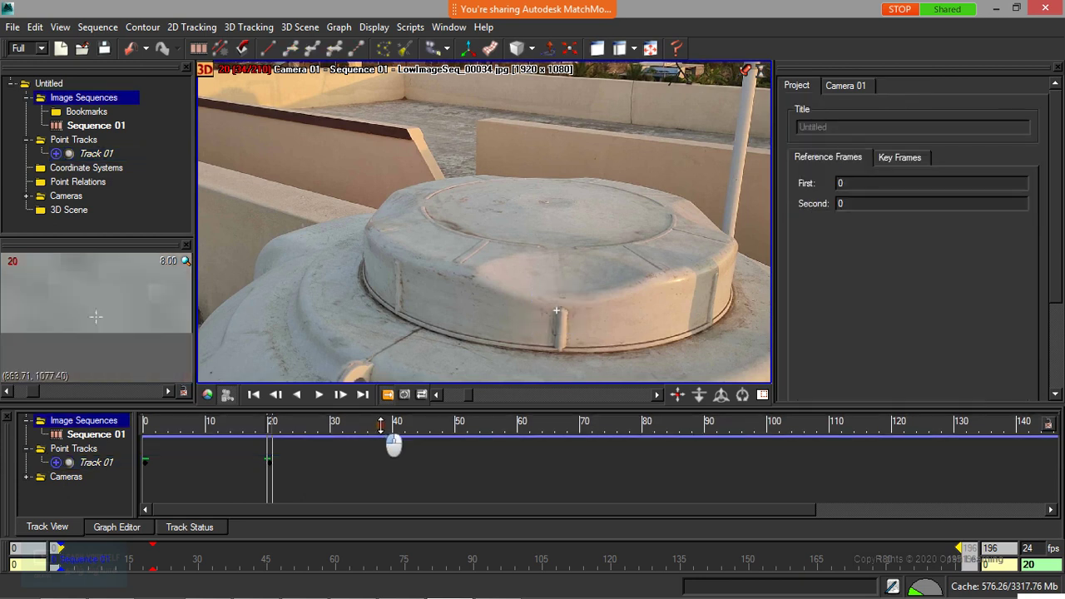
pyautogui.click(473, 397)
pyautogui.click(394, 450)
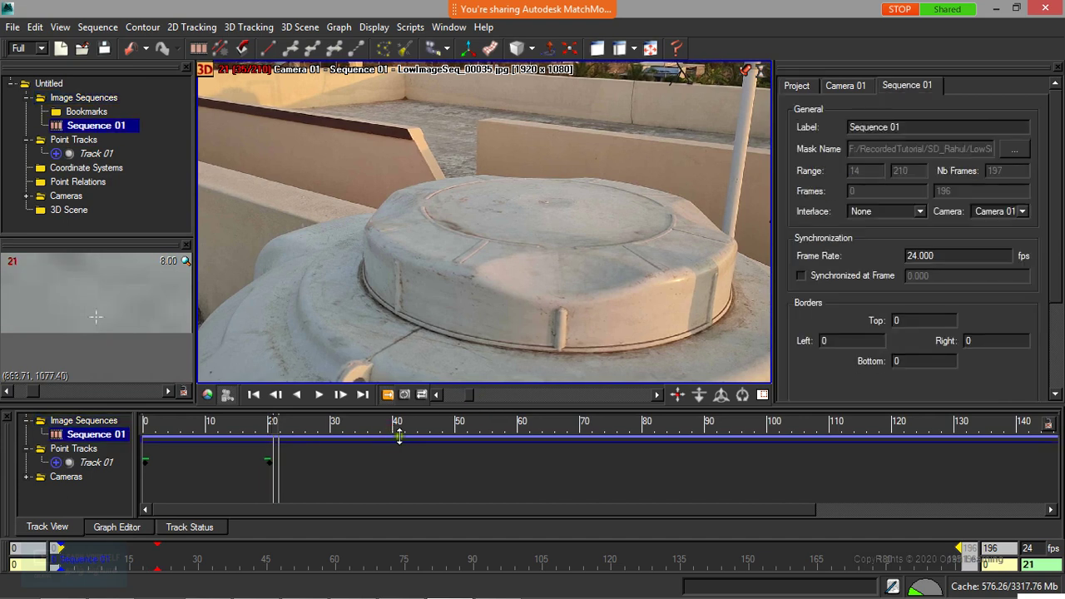
pyautogui.click(123, 464)
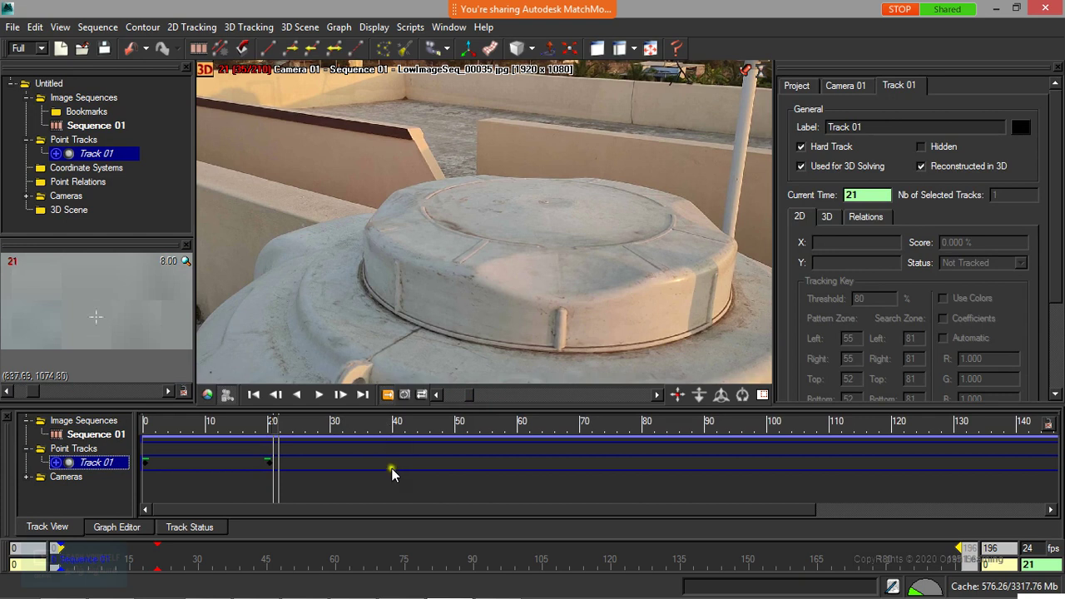
pyautogui.click(319, 396)
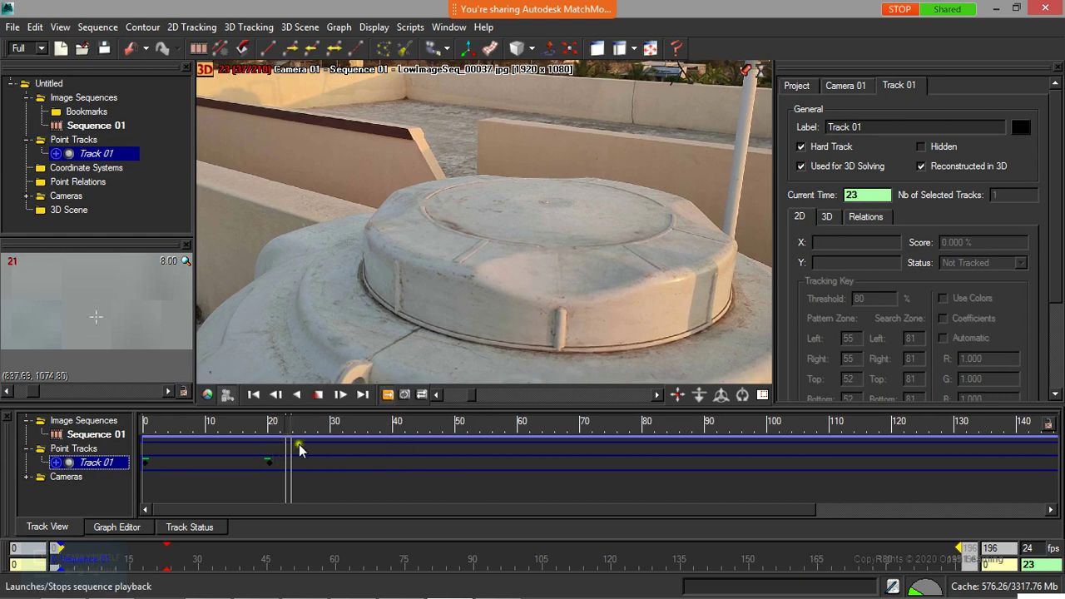
pyautogui.click(320, 395)
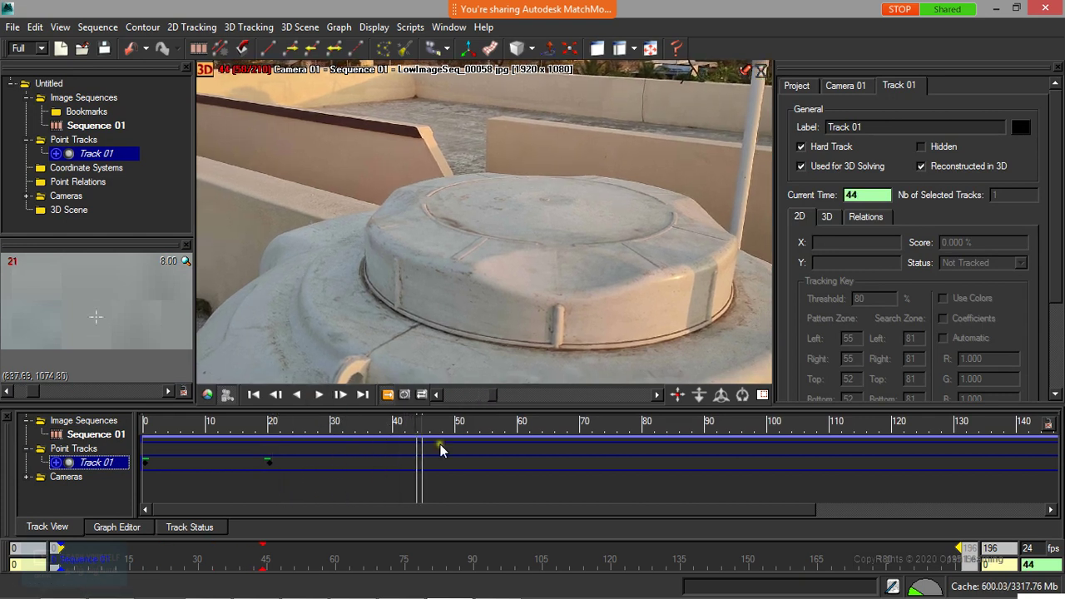
pyautogui.click(553, 309)
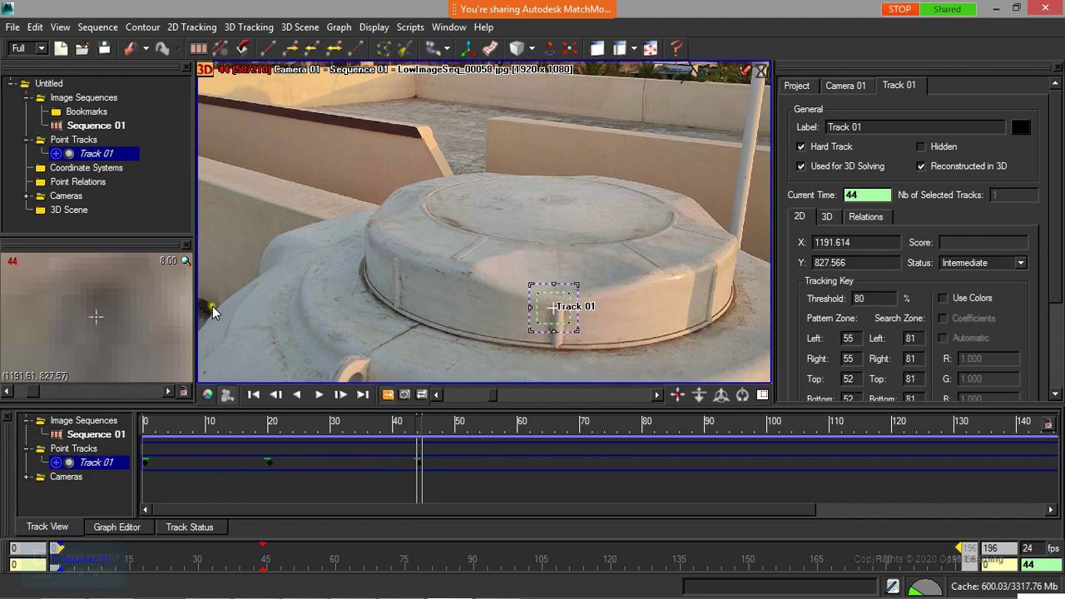
pyautogui.moveTo(119, 324); pyautogui.dragTo(101, 311)
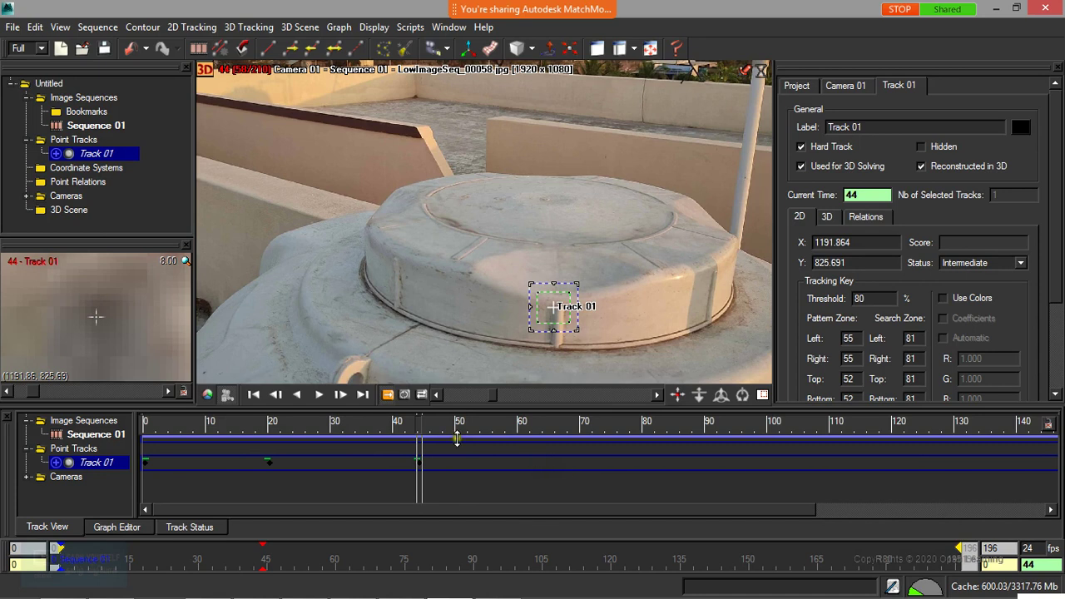
# Advance the sequence to frame 67 and key Track 01 at the top of the lid's front vertical rib
pyautogui.click(318, 395)
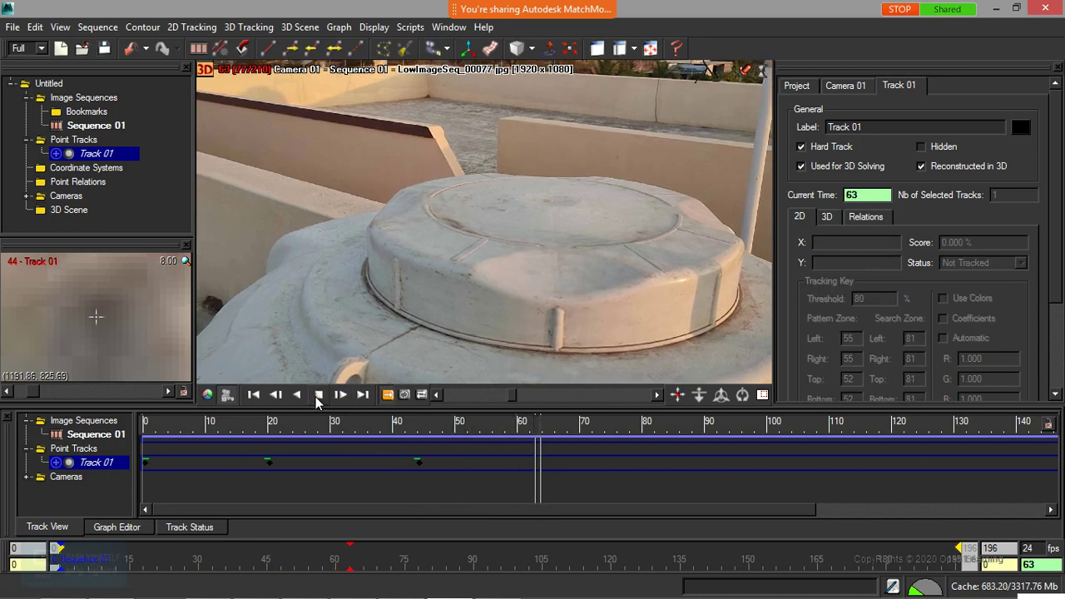
pyautogui.click(317, 395)
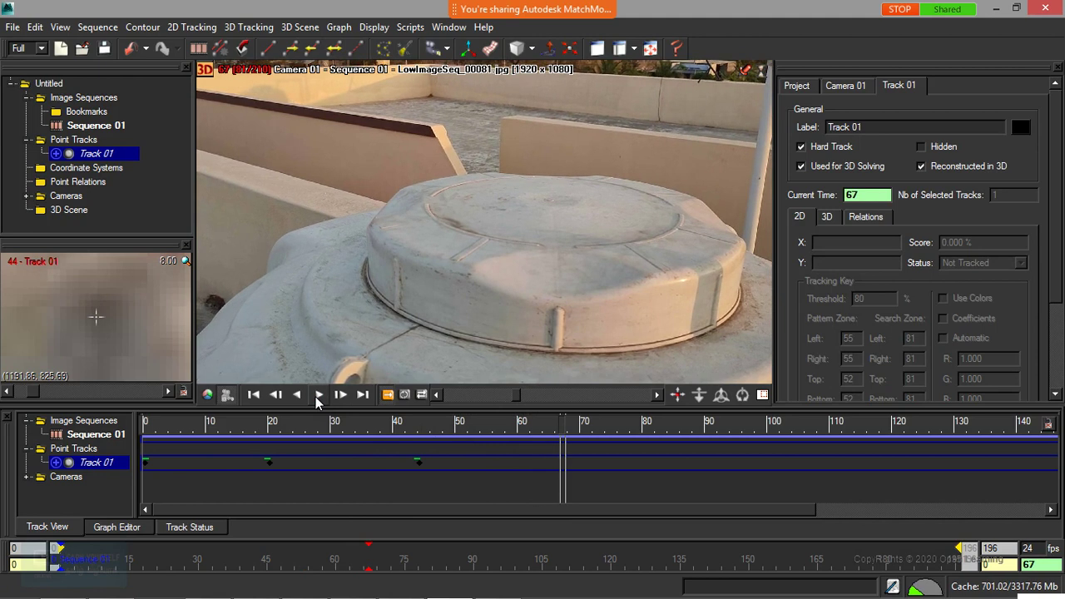
pyautogui.click(553, 312)
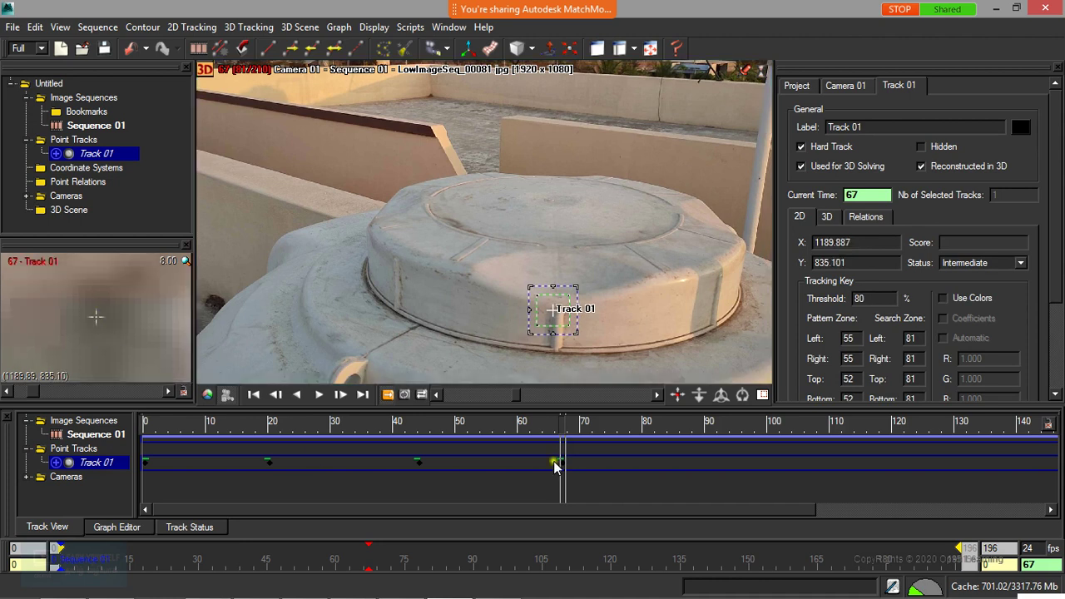
pyautogui.click(615, 490)
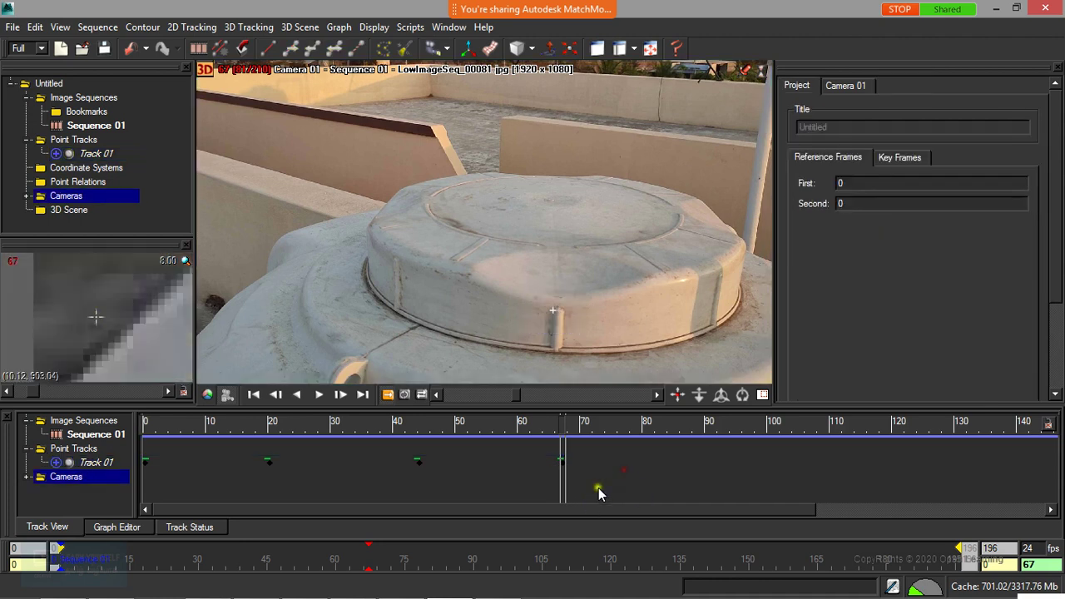
pyautogui.click(91, 462)
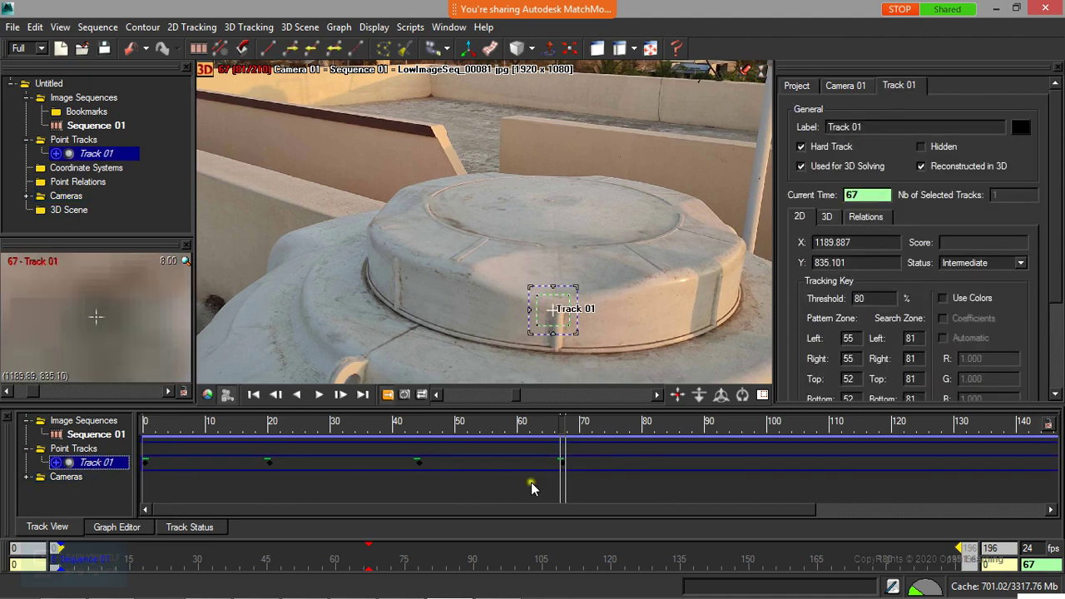
pyautogui.click(114, 155)
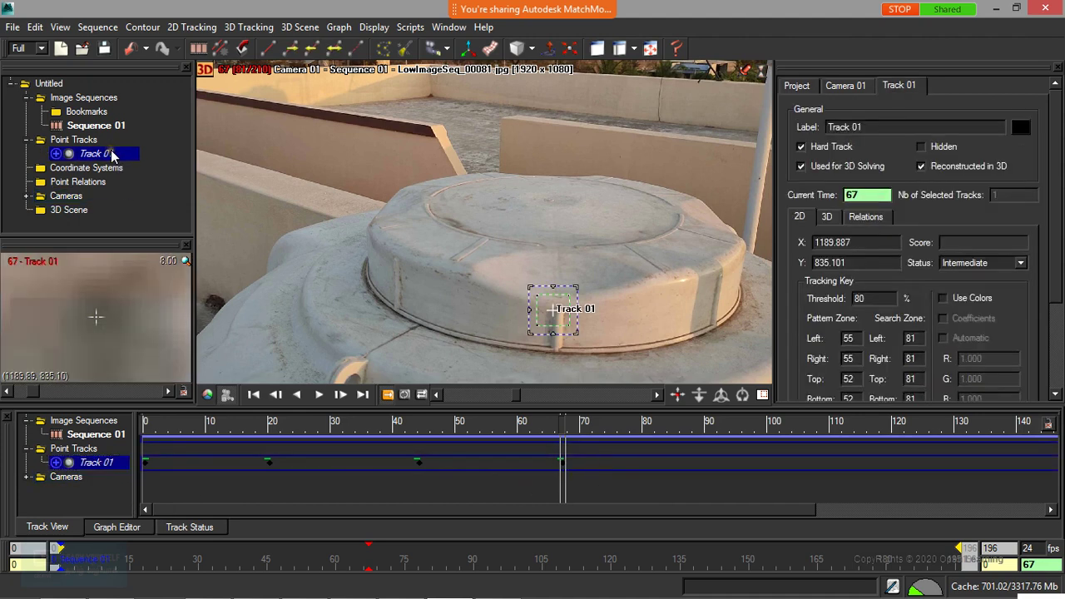
pyautogui.click(620, 426)
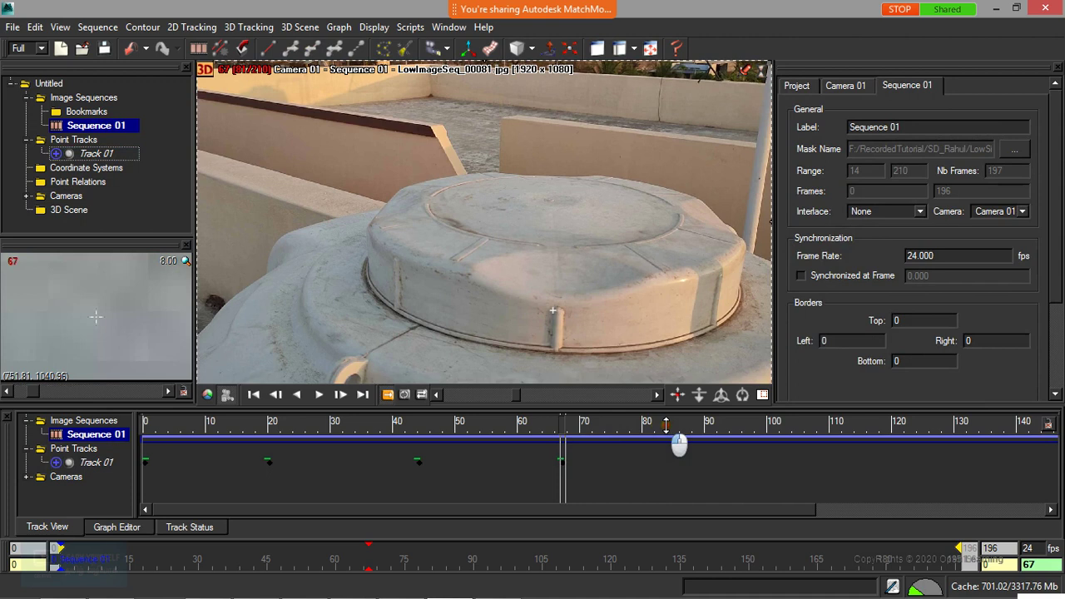
pyautogui.click(689, 429)
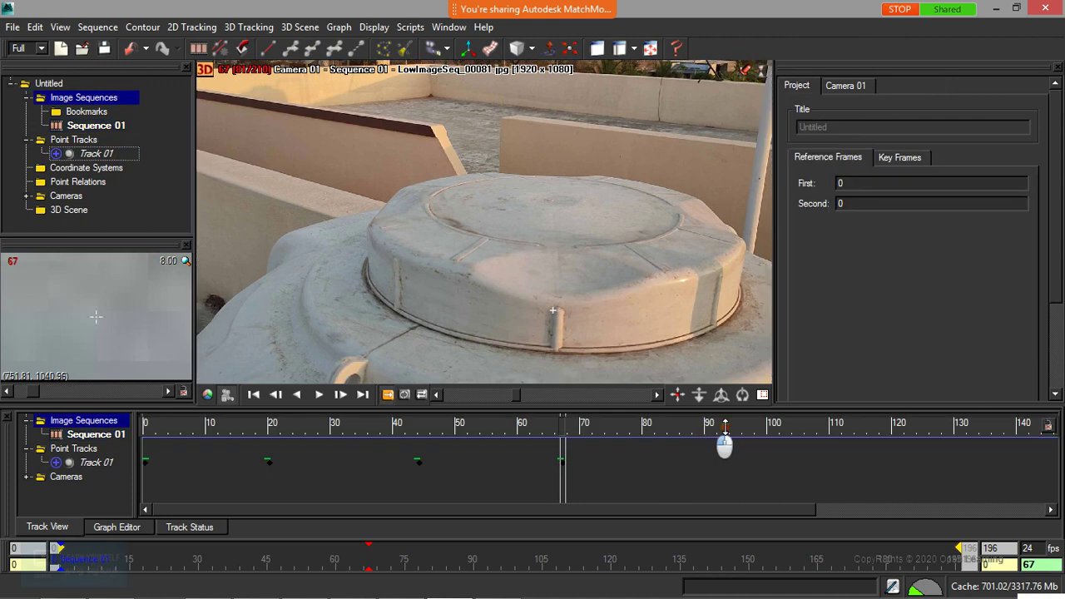
pyautogui.click(670, 427)
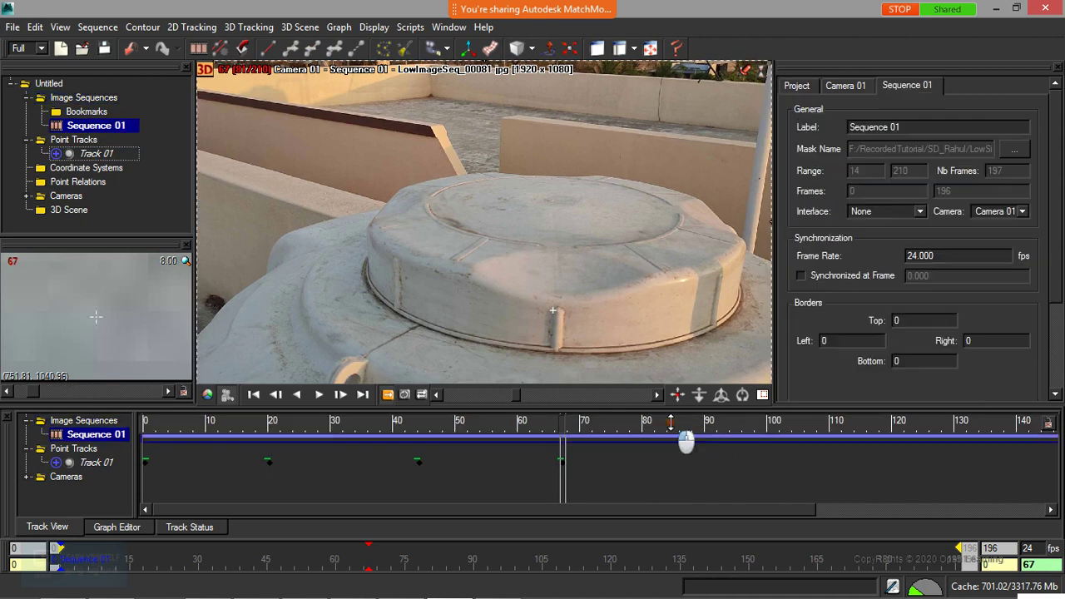
# Advance to frame 92, key Track 01 at the top of the front rib, and fine-tune its position
pyautogui.click(318, 395)
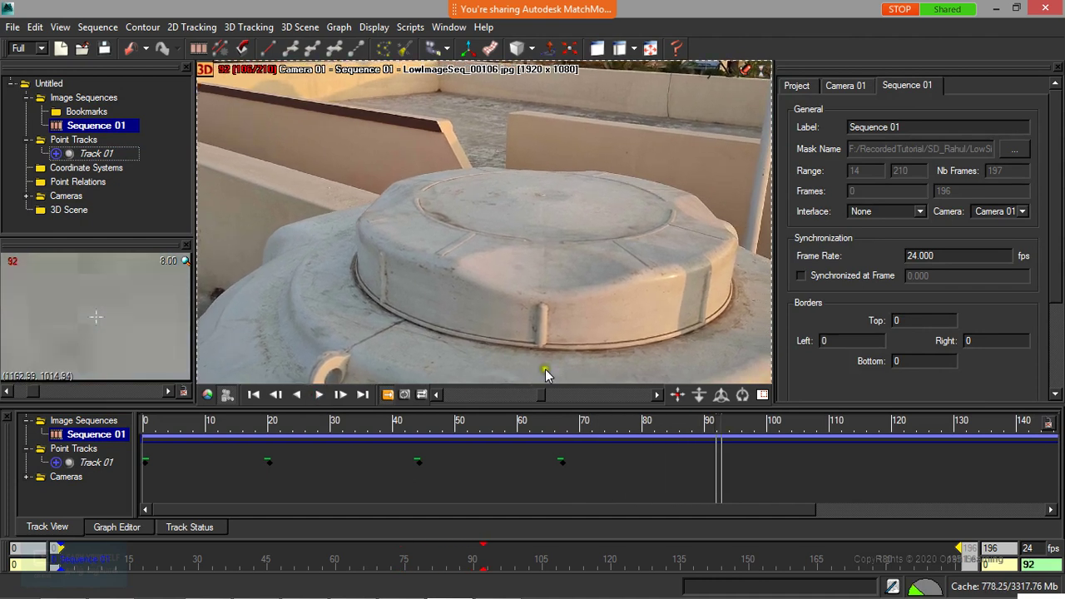
pyautogui.click(538, 314)
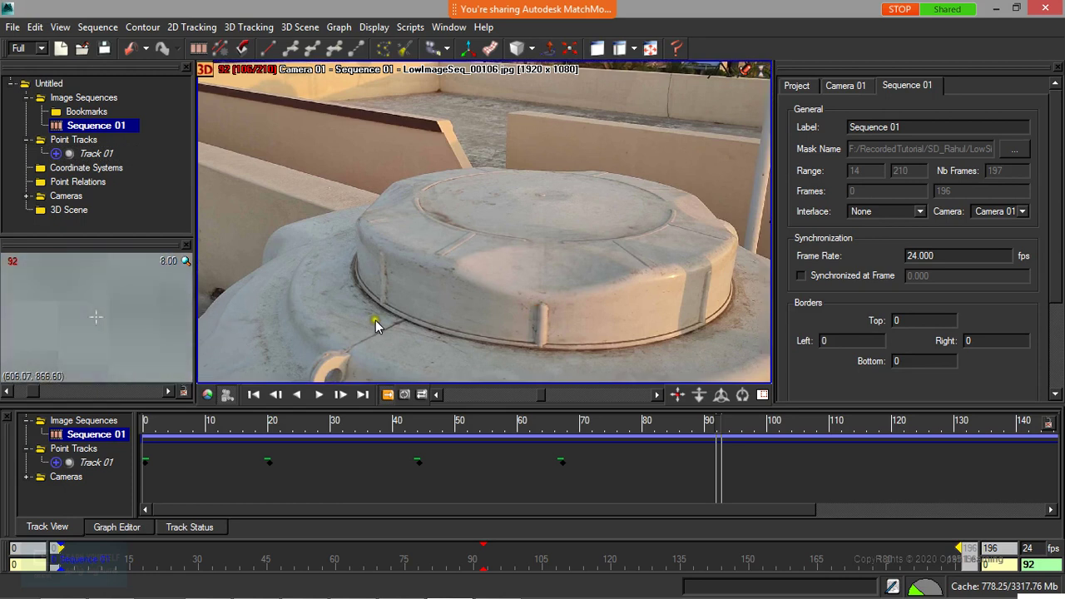
pyautogui.click(96, 463)
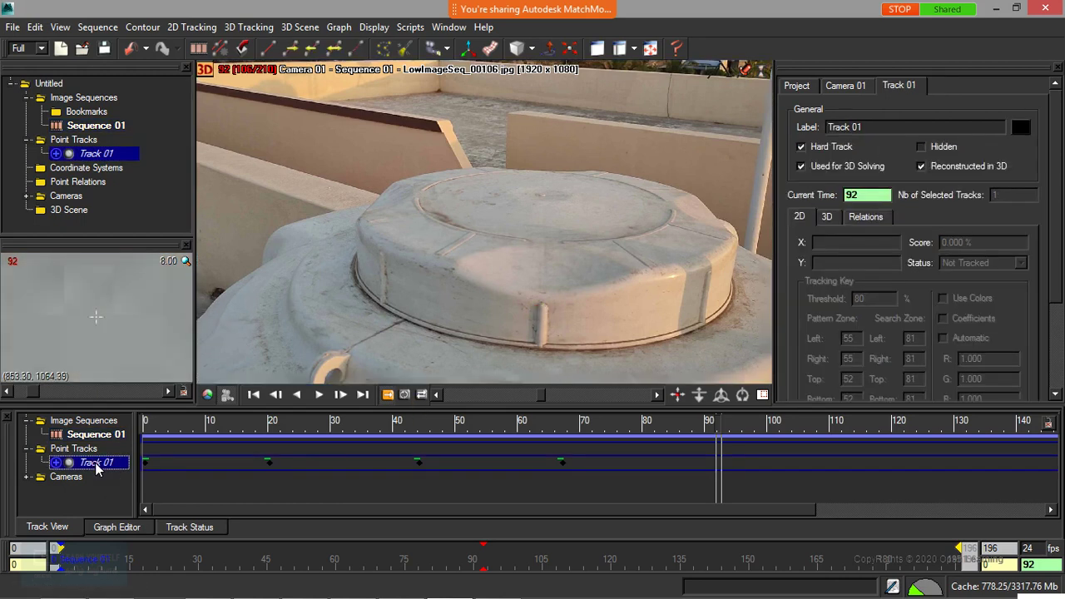
pyautogui.click(536, 307)
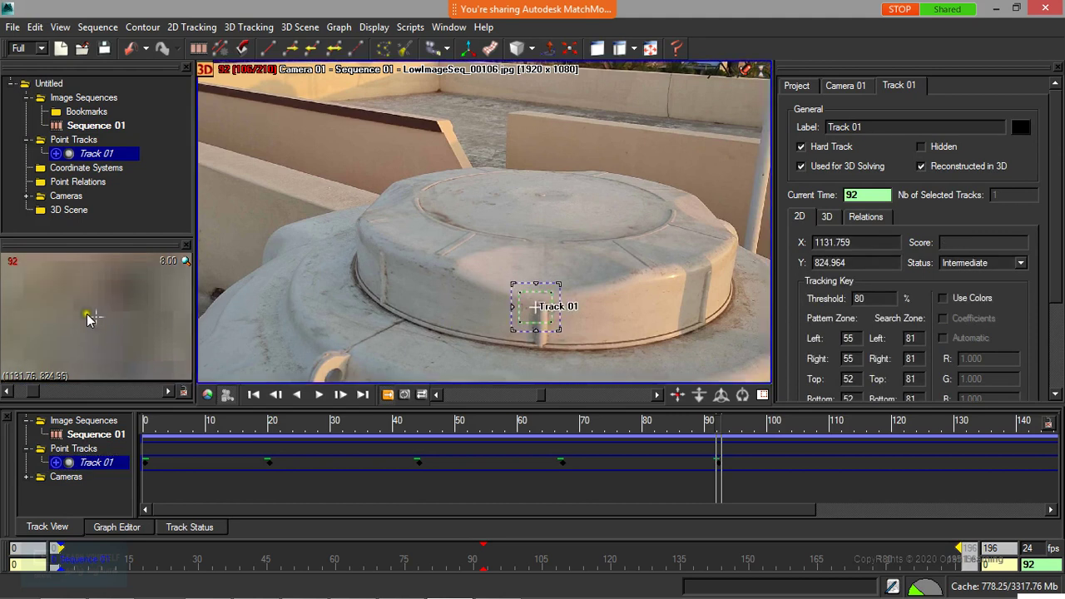
pyautogui.moveTo(98, 316); pyautogui.dragTo(122, 297)
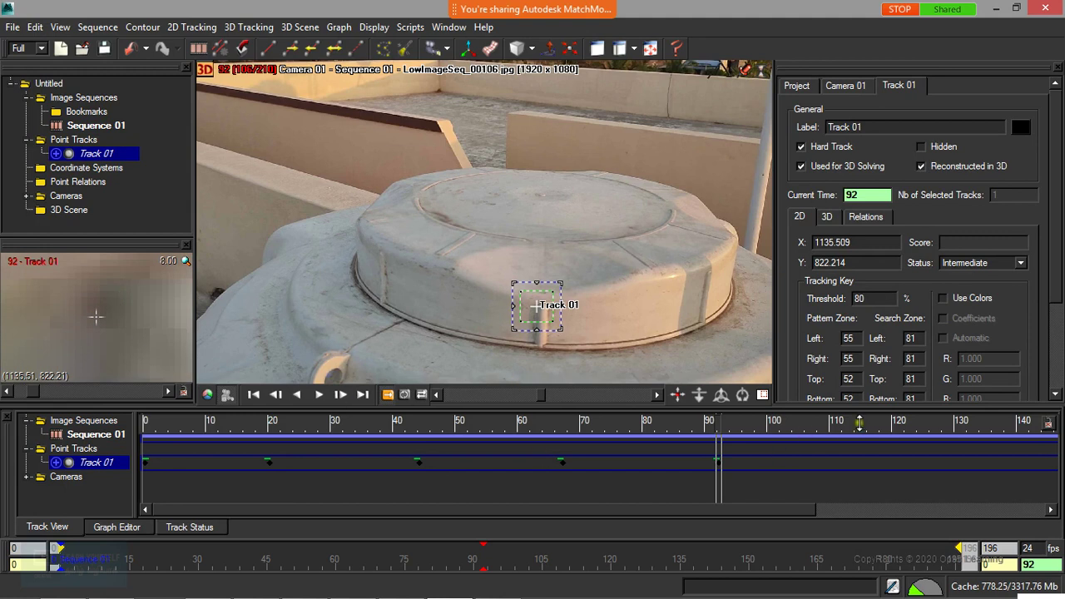
# Move on to frame 113 and key Track 01 at the rib's top, refining its exact position
pyautogui.click(860, 424)
pyautogui.click(842, 460)
pyautogui.click(318, 395)
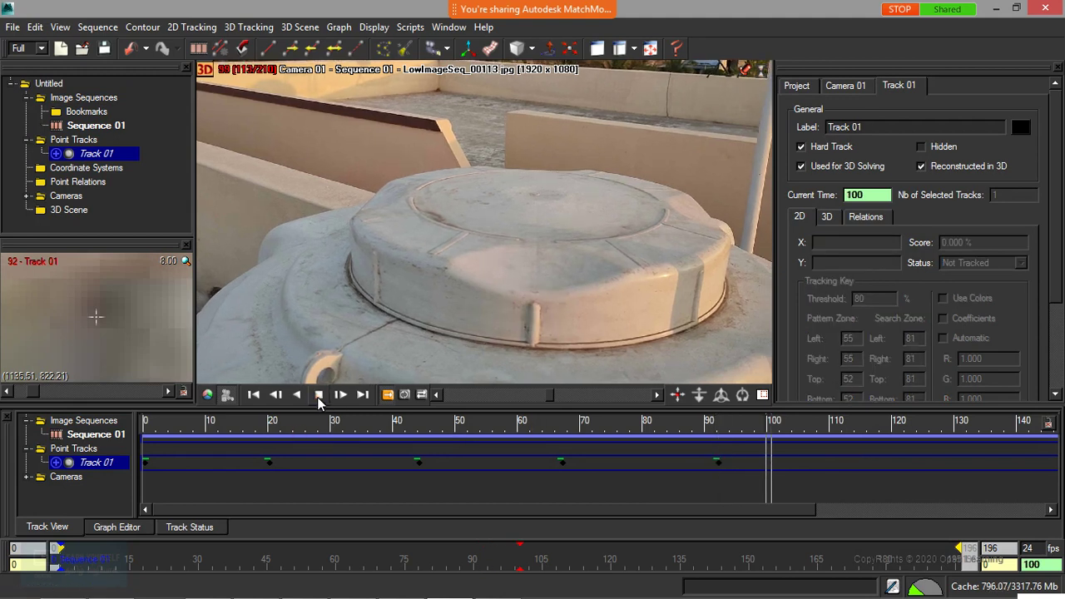
pyautogui.click(318, 395)
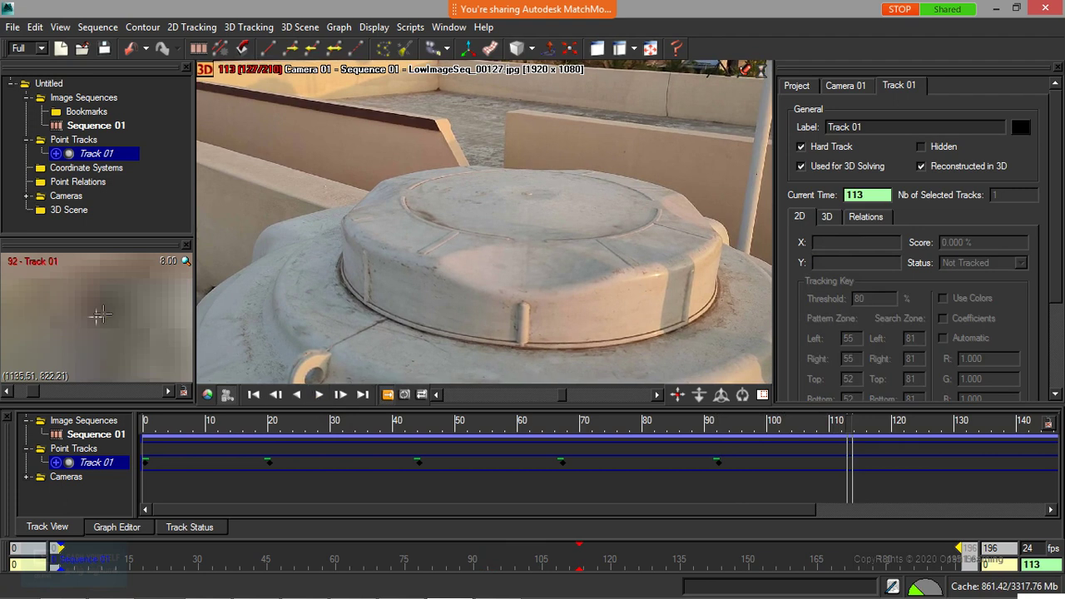
pyautogui.click(518, 304)
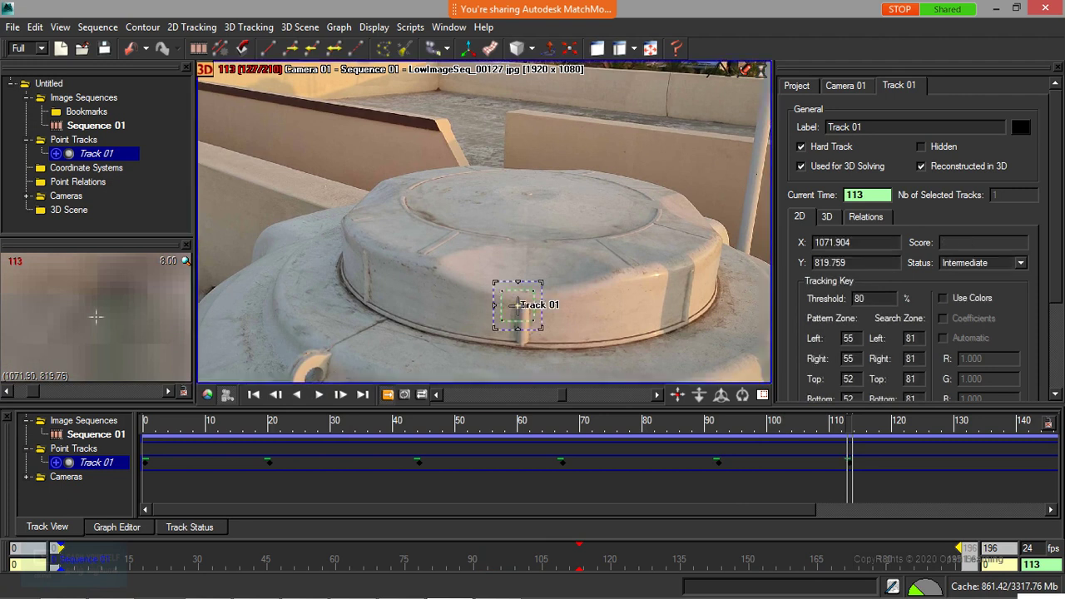
pyautogui.click(117, 301)
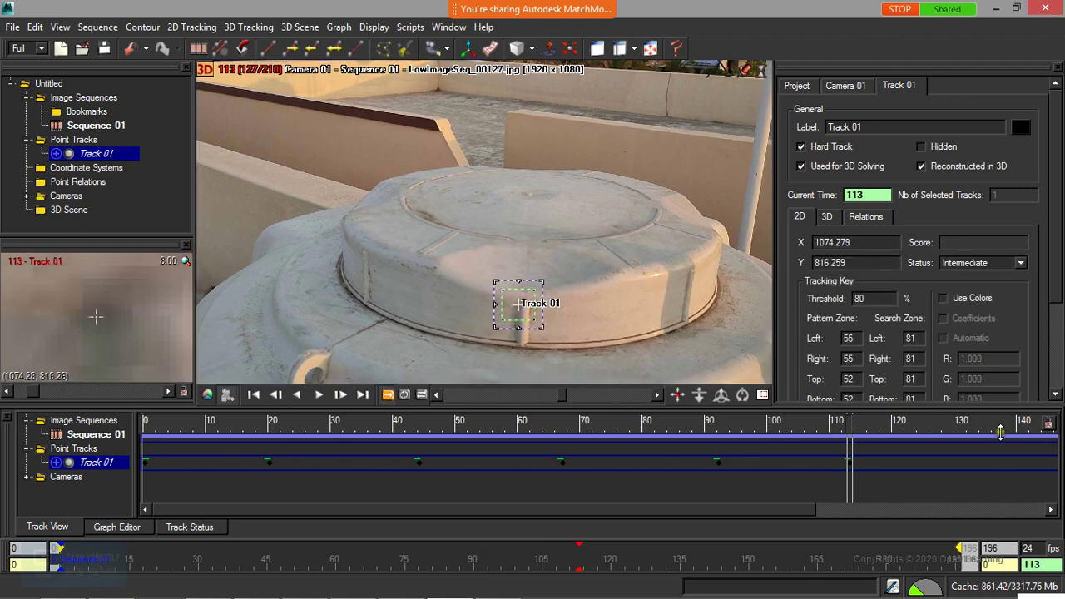
# Go to frame 142, key Track 01 at the top of the same rib, and adjust its placement precisely
pyautogui.click(319, 395)
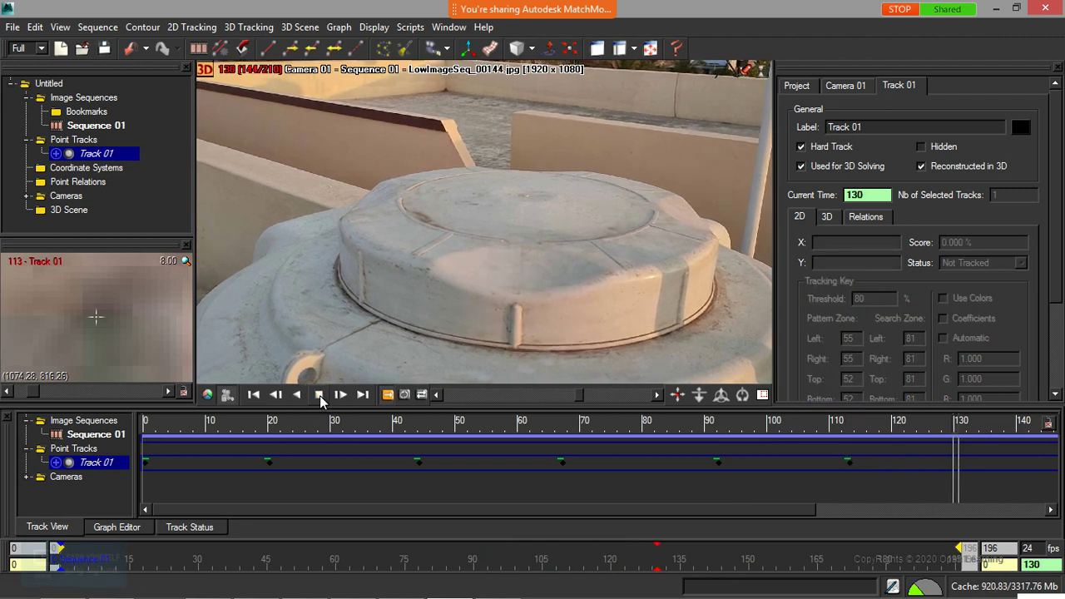
pyautogui.click(319, 395)
pyautogui.click(320, 395)
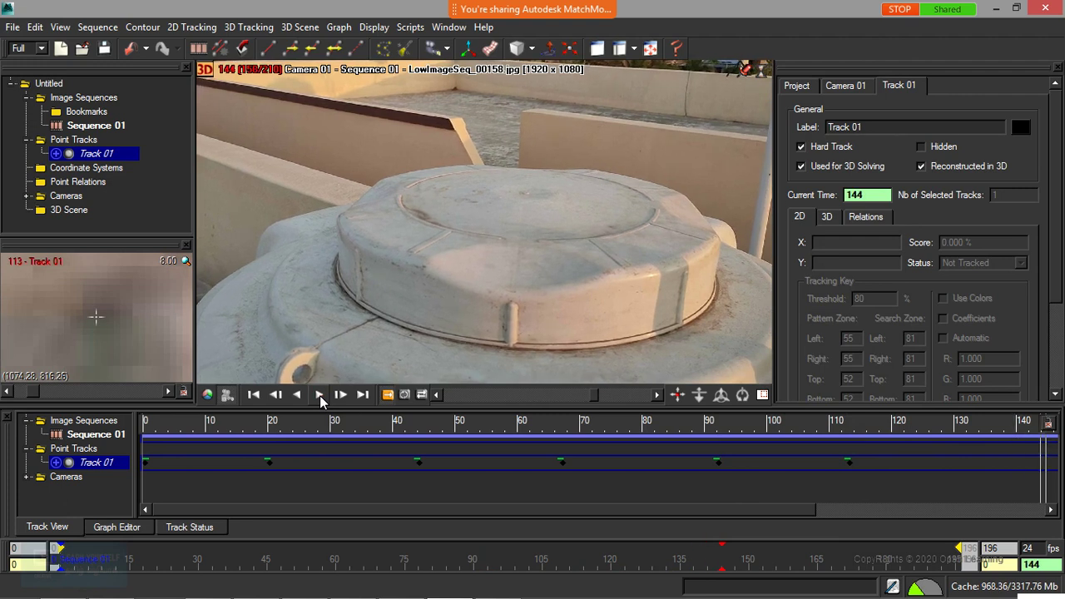
pyautogui.moveTo(641, 510); pyautogui.dragTo(937, 507)
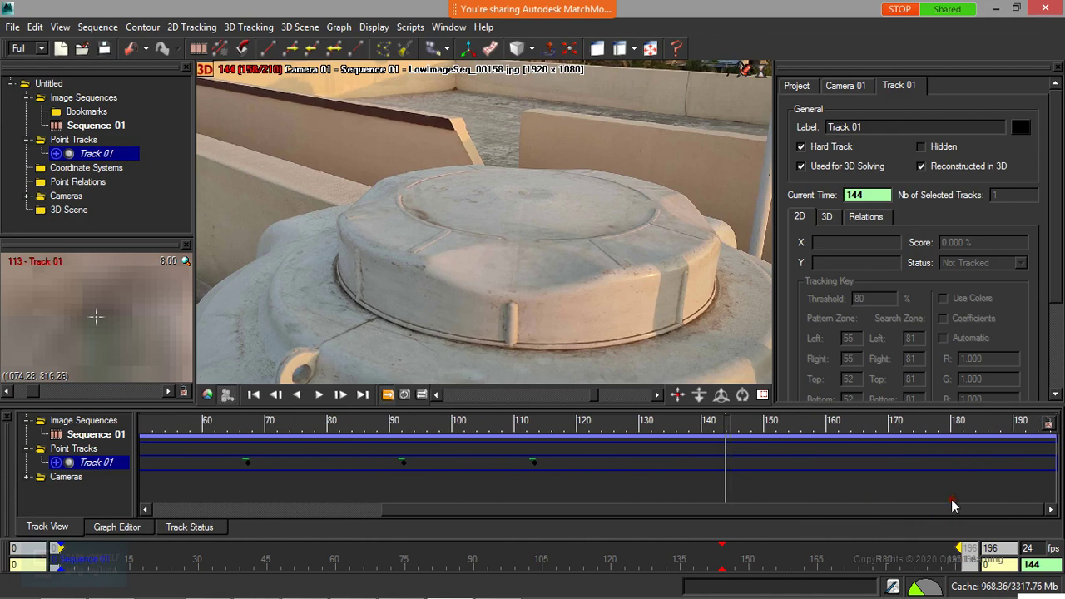
pyautogui.click(297, 394)
pyautogui.click(318, 395)
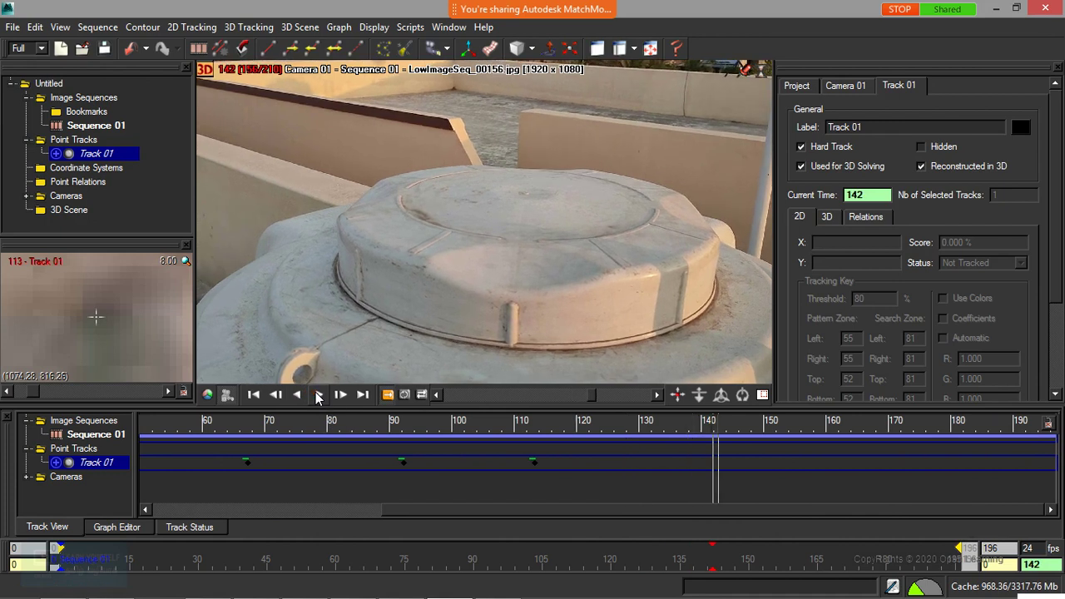
pyautogui.click(319, 394)
pyautogui.click(505, 308)
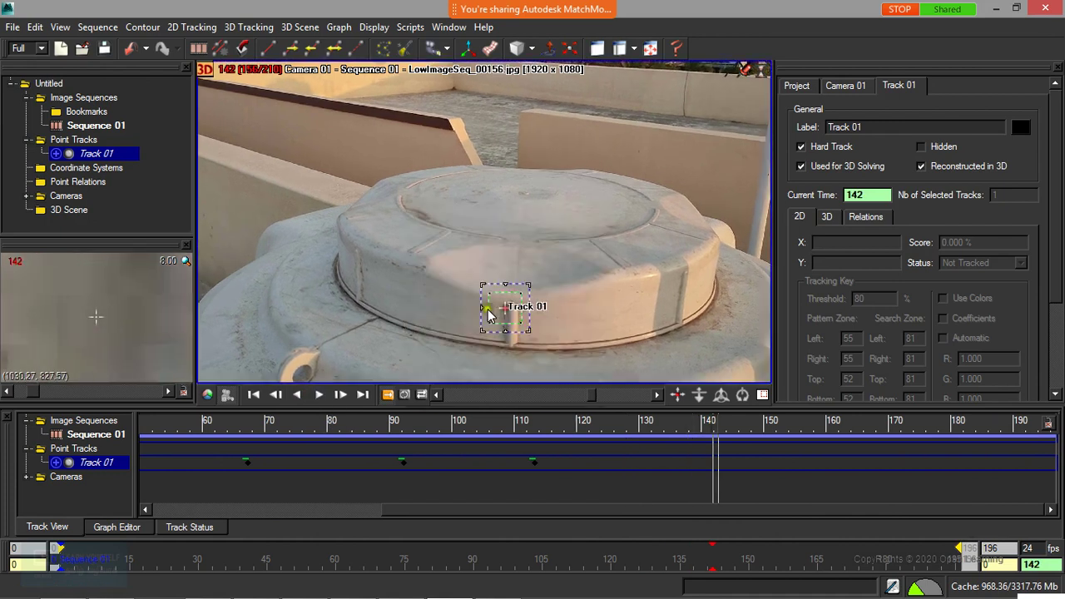
pyautogui.moveTo(505, 309); pyautogui.dragTo(505, 308)
pyautogui.moveTo(133, 273); pyautogui.dragTo(92, 302)
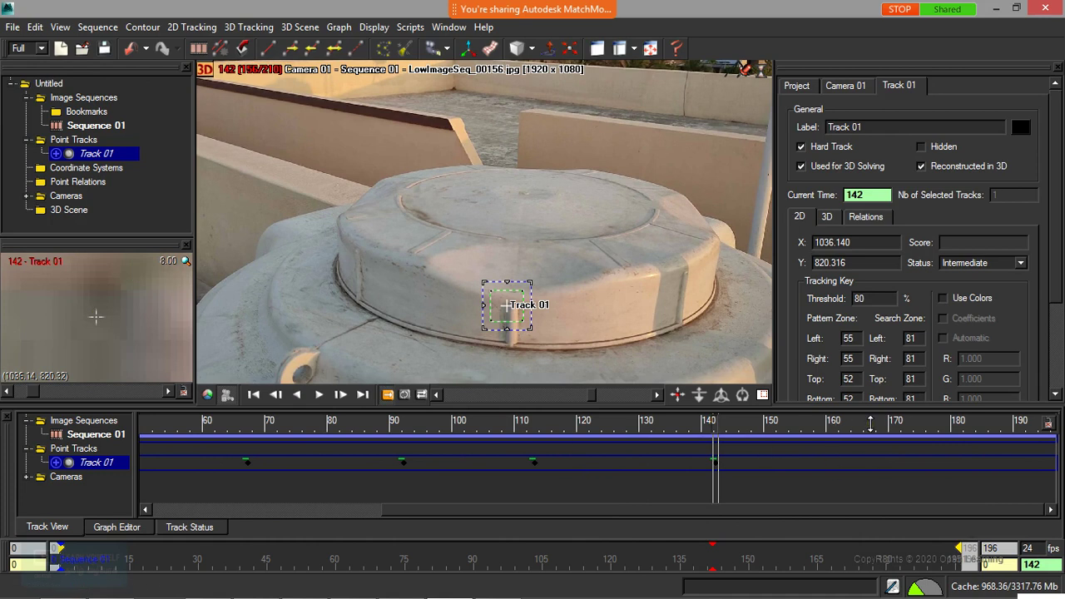
# Advance the sequence to frame 166, key Track 01 at the top of the rib, and fine-tune its position
pyautogui.click(319, 395)
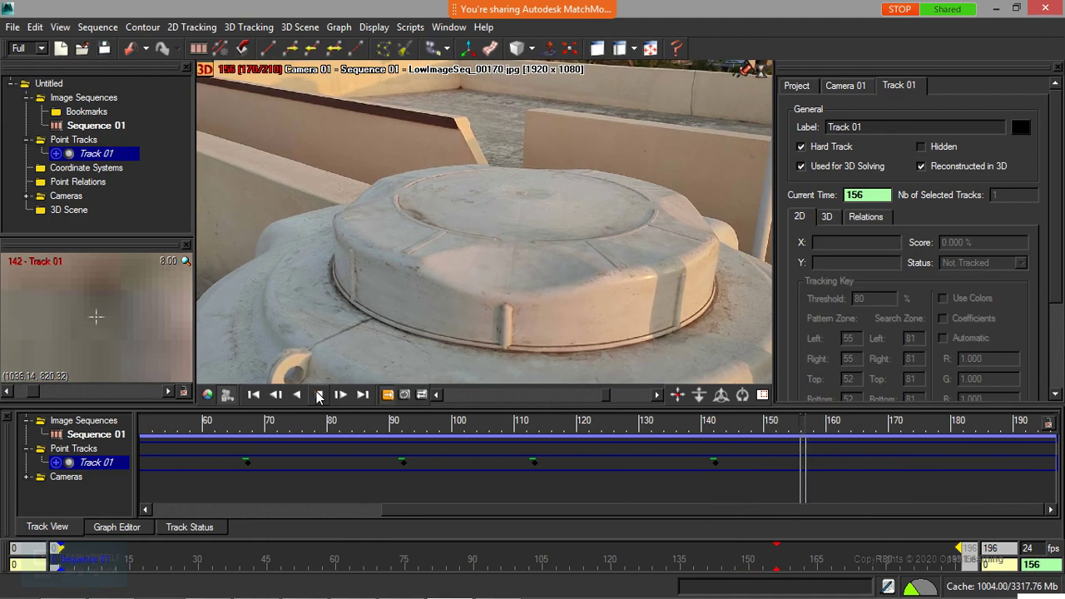
pyautogui.click(319, 395)
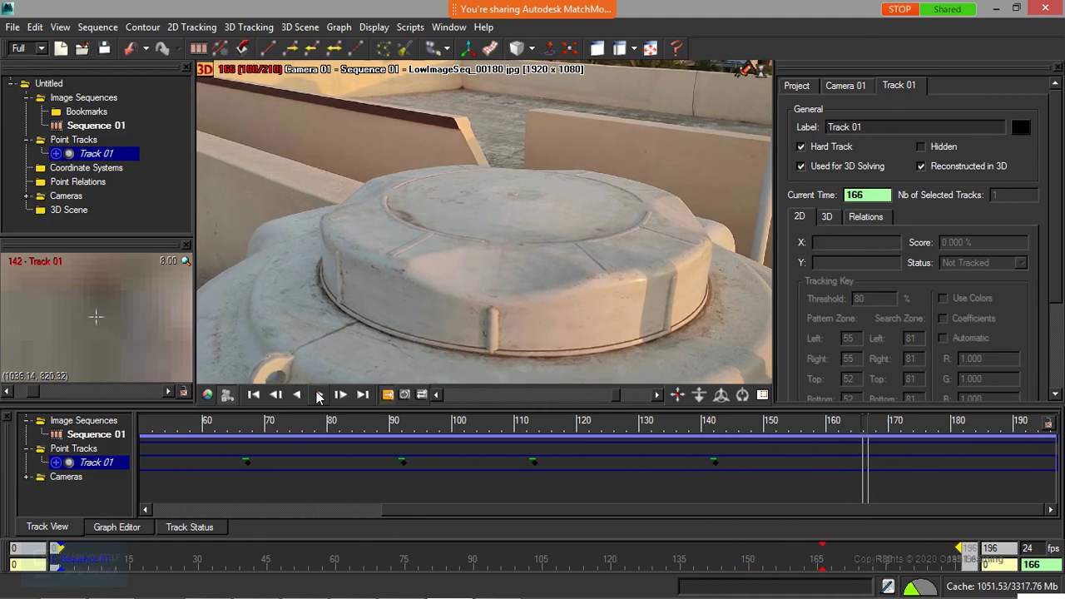
pyautogui.click(489, 312)
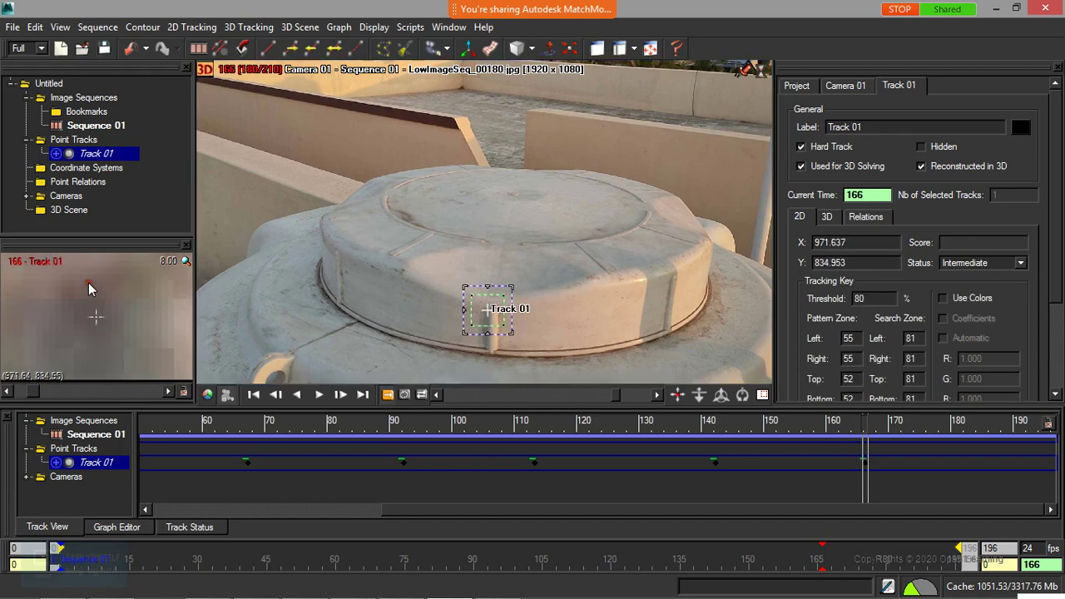
pyautogui.click(98, 335)
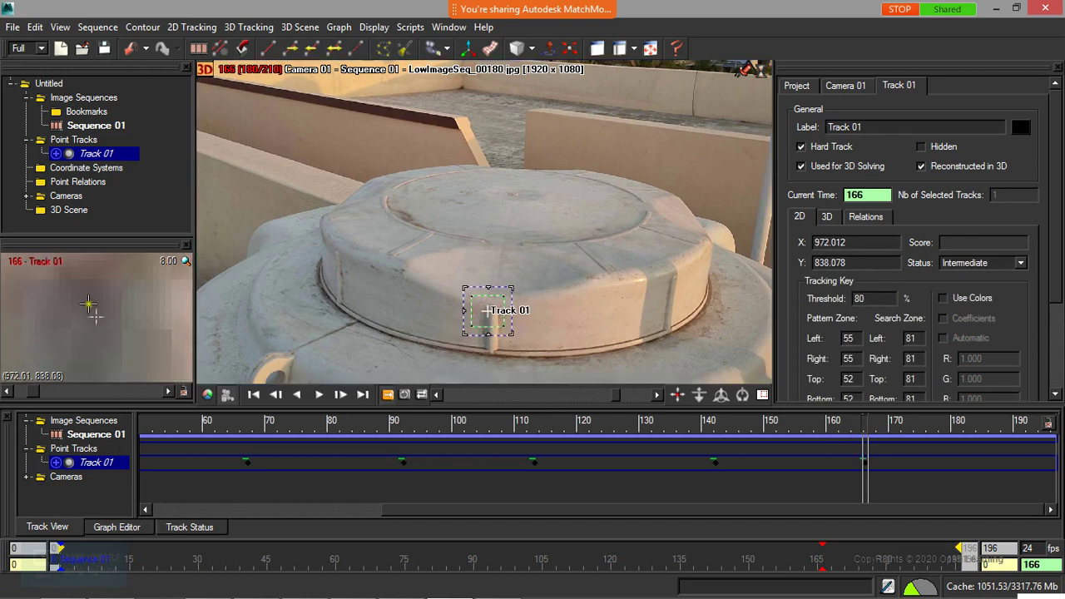
pyautogui.click(88, 302)
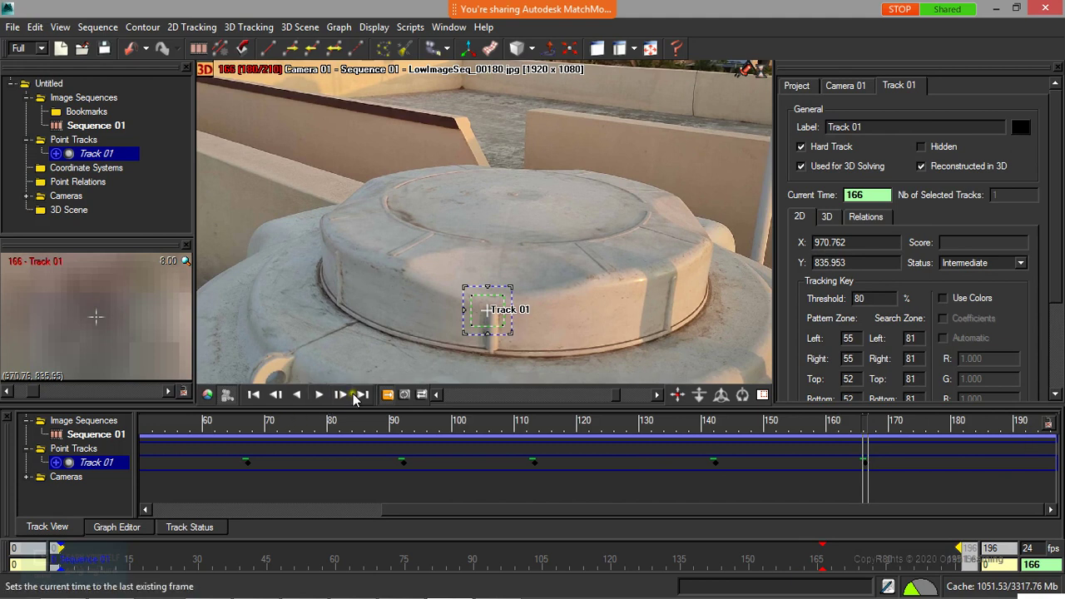
# Jump to the last frame, 196, and key Track 01 at the top of the rib, refining its position
pyautogui.click(362, 395)
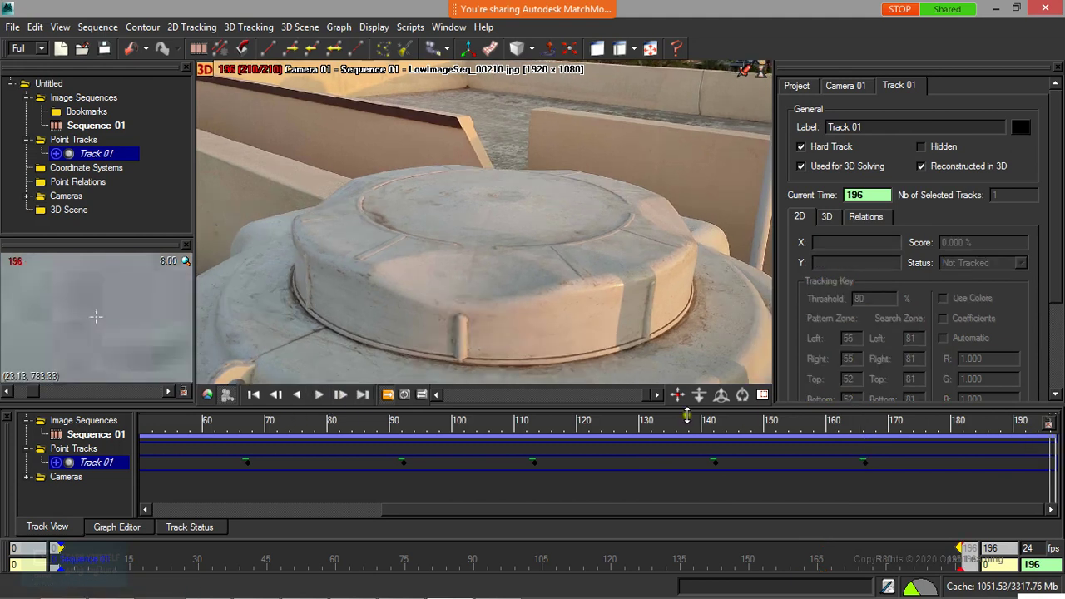
pyautogui.click(453, 318)
pyautogui.click(136, 277)
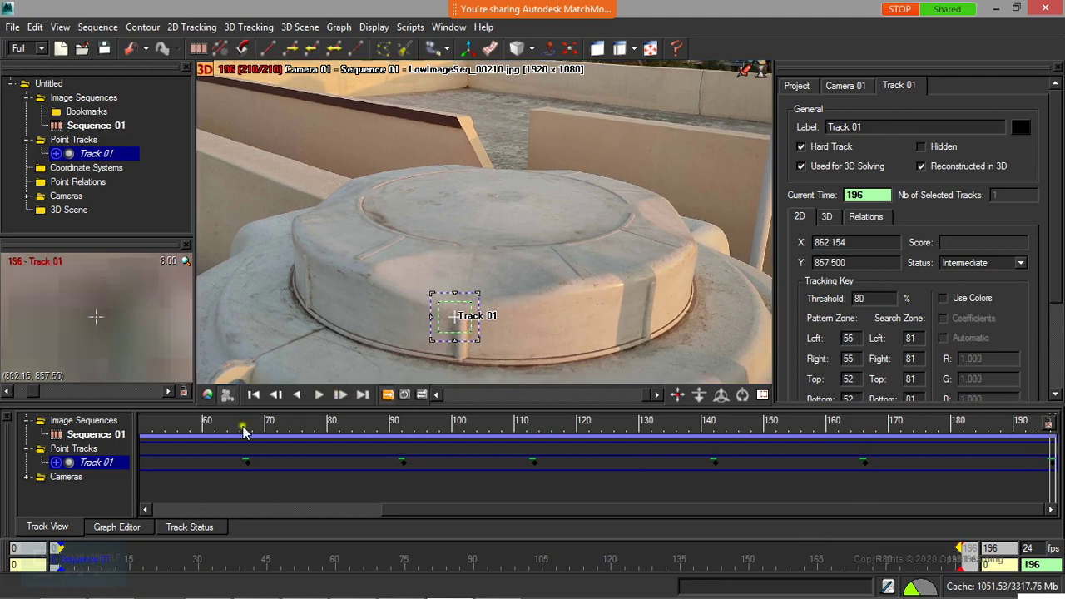
# Run bidirectional tracking on Track 01 and review its tracked frames along the whole timeline
pyautogui.moveTo(422, 510); pyautogui.dragTo(191, 510)
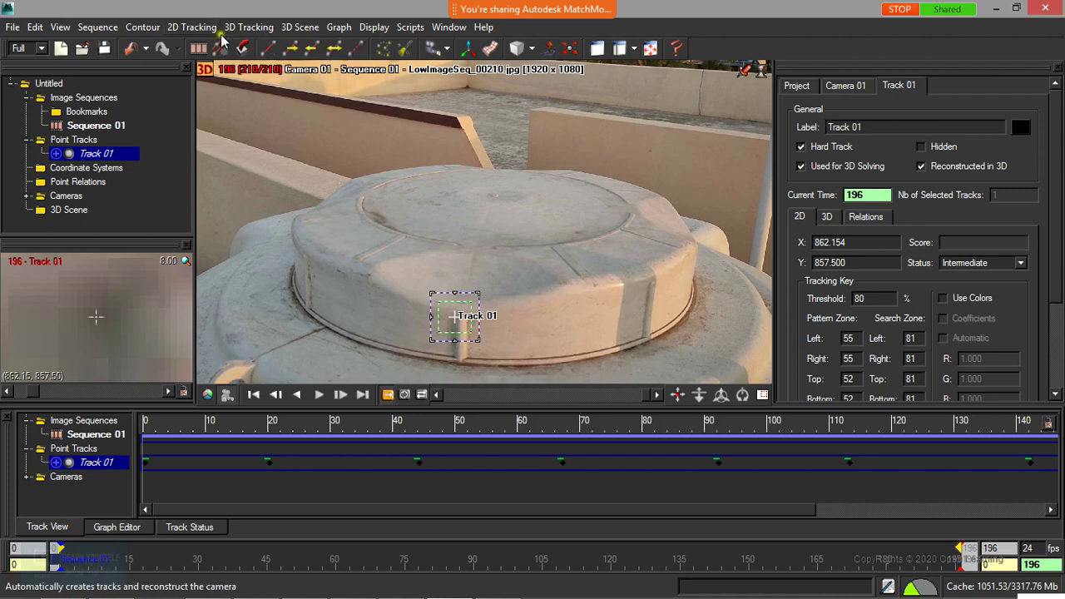
pyautogui.click(192, 26)
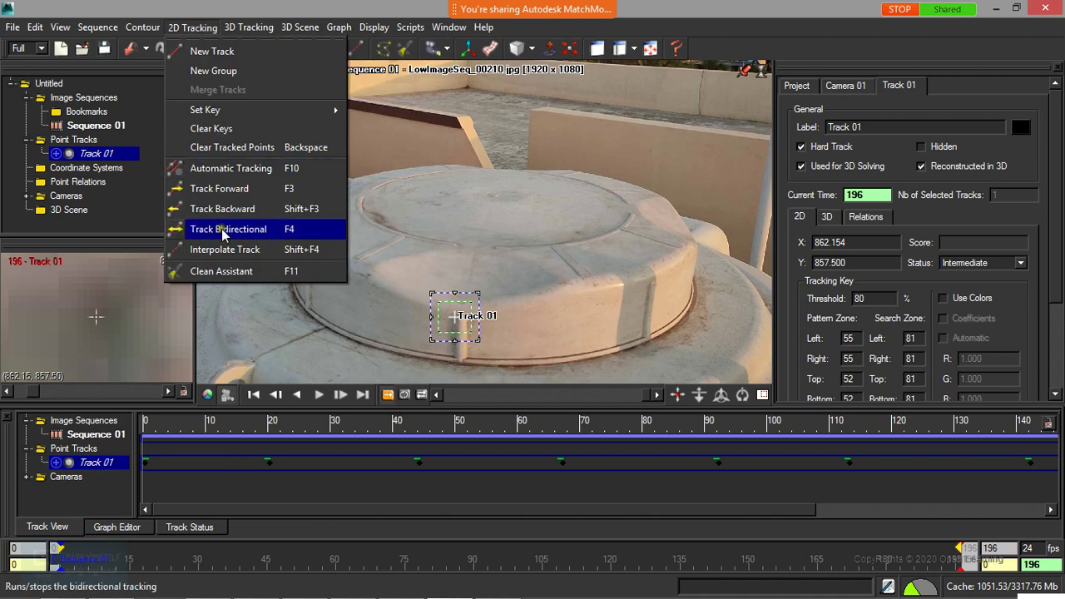
pyautogui.click(221, 229)
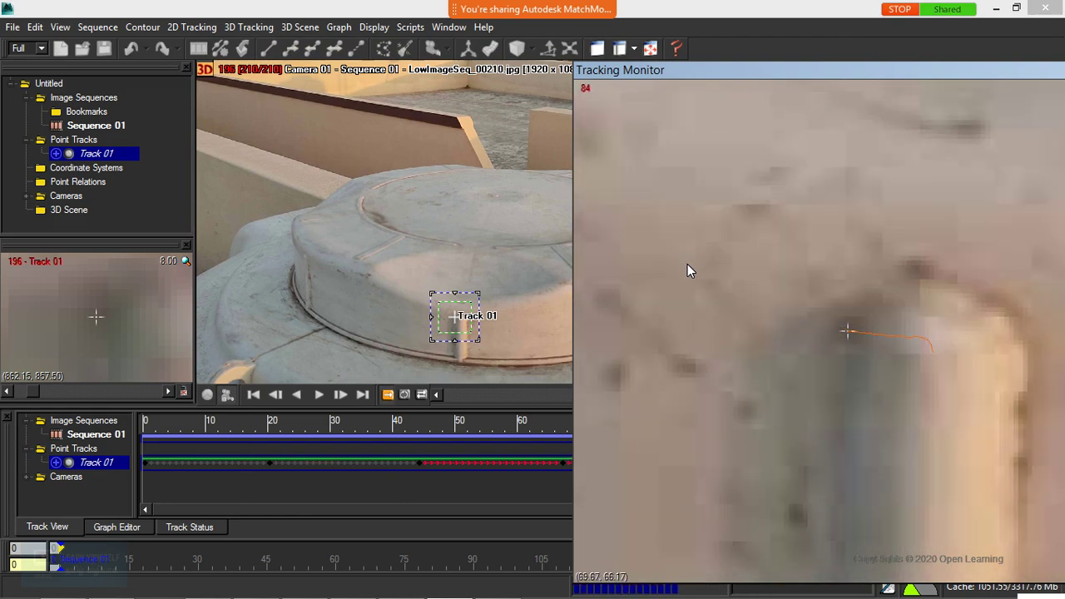
pyautogui.click(747, 262)
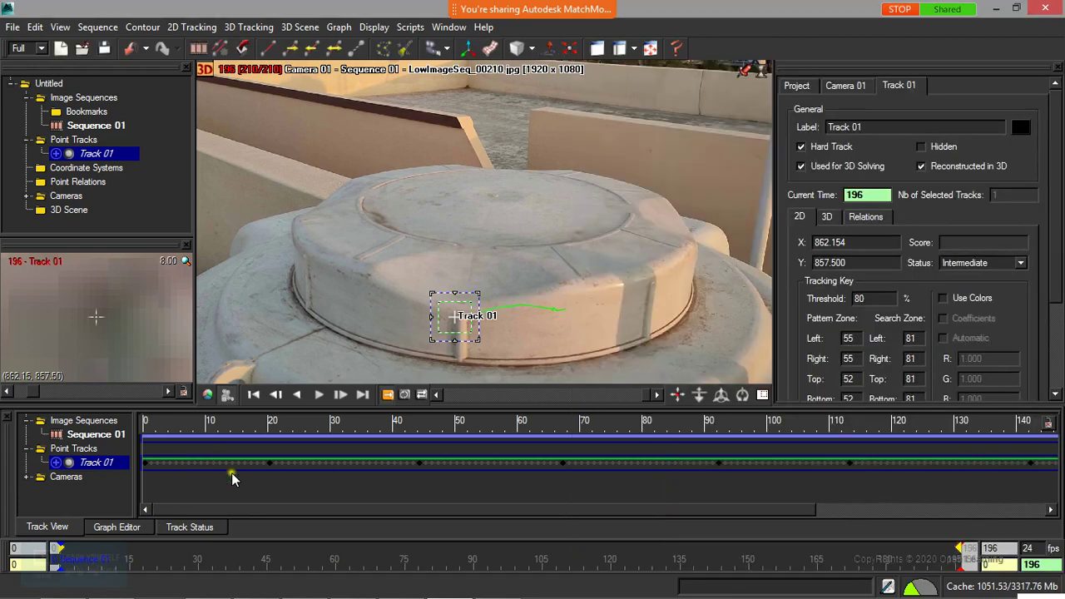
pyautogui.moveTo(272, 510); pyautogui.dragTo(684, 528)
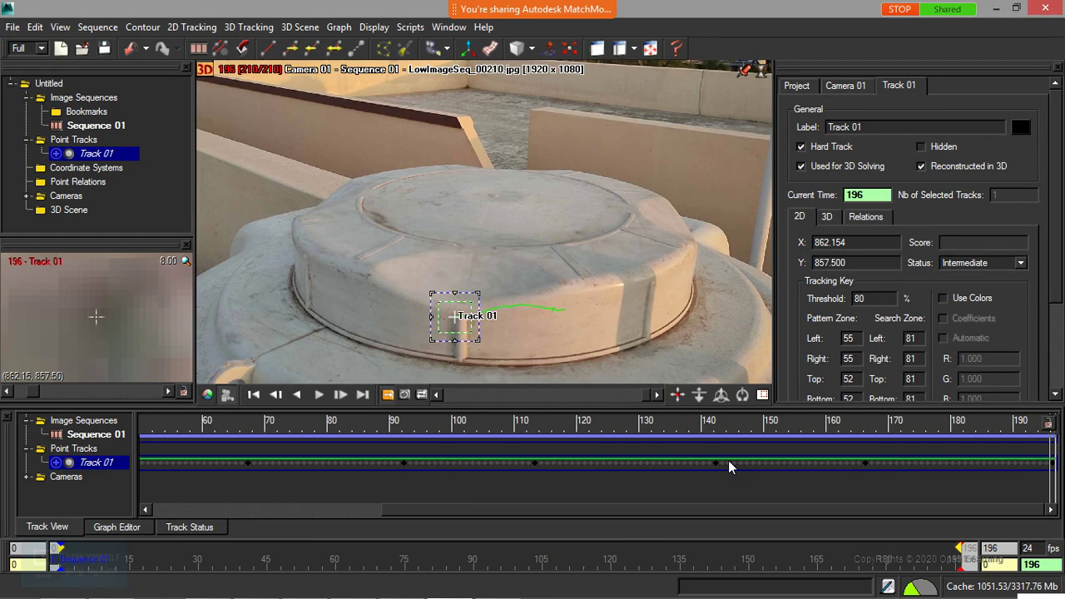
pyautogui.moveTo(428, 511); pyautogui.dragTo(200, 520)
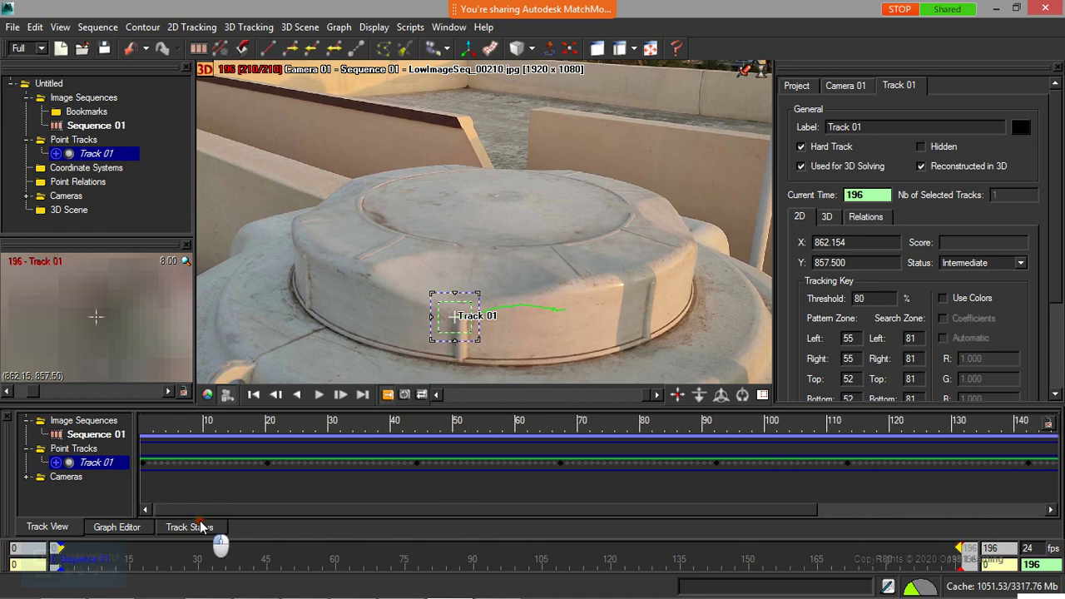